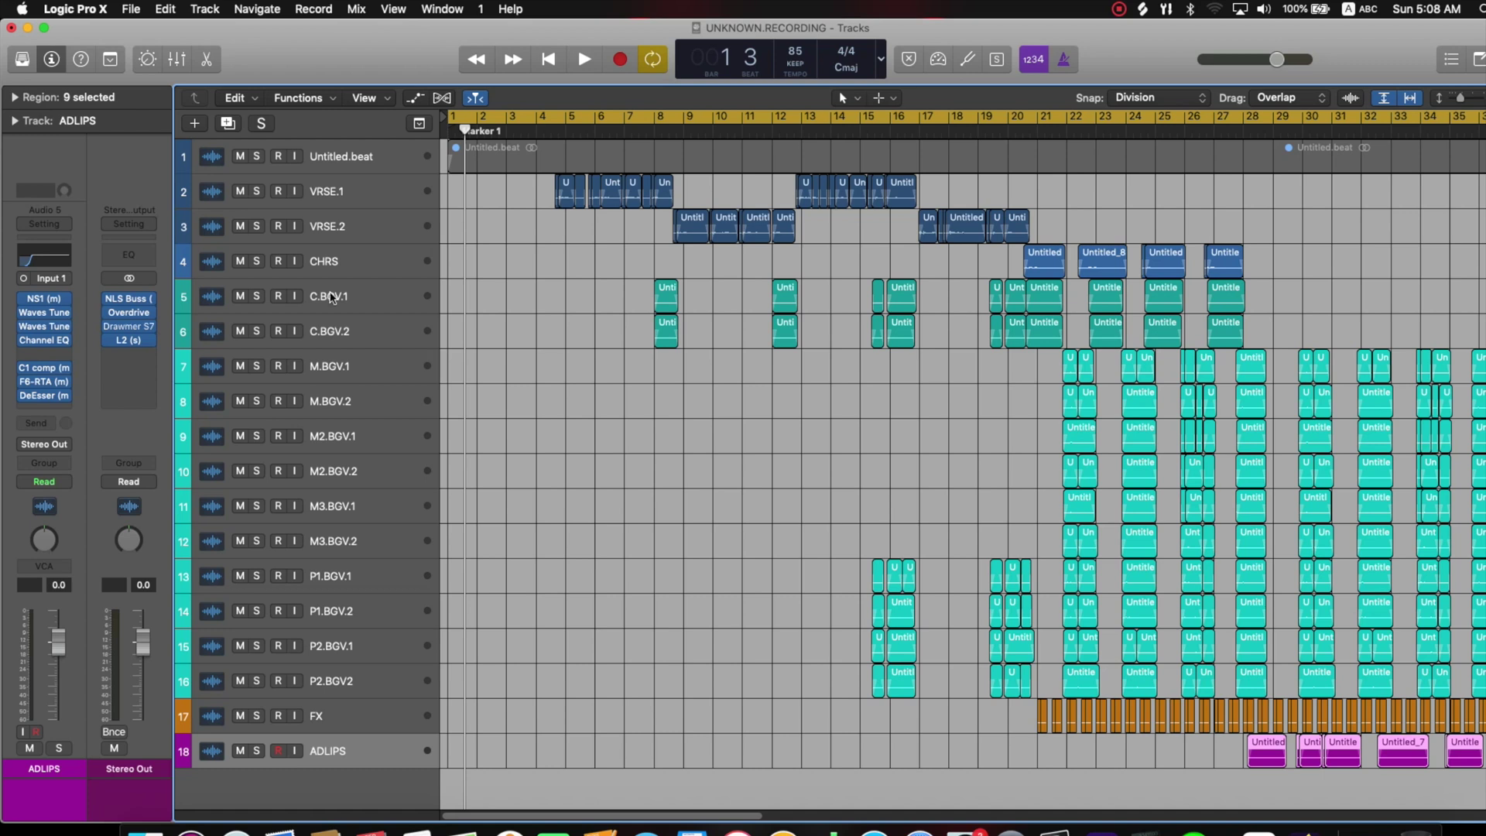
click(136, 11)
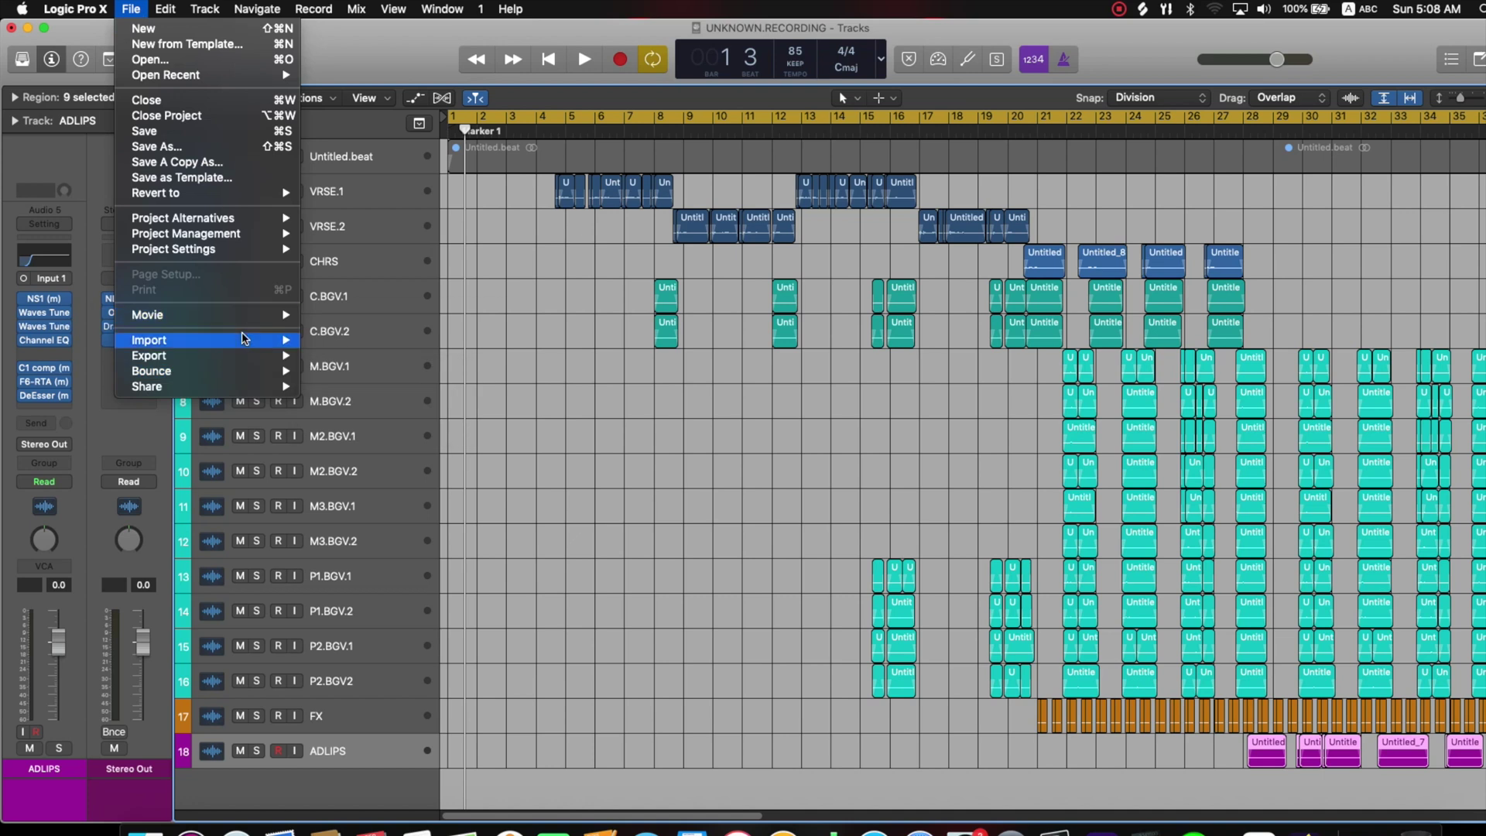
mouse_move(260, 335)
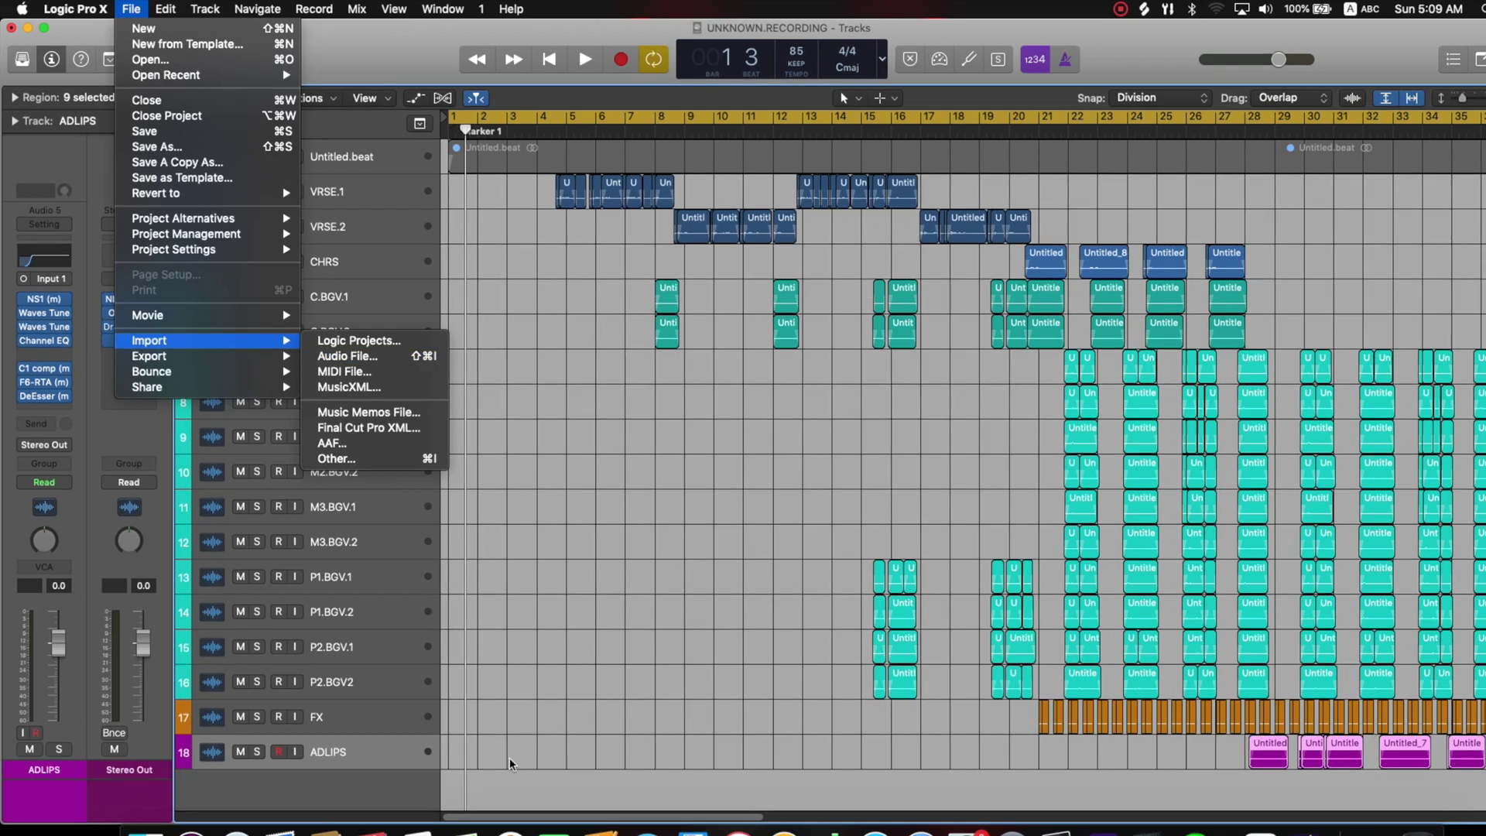
click(607, 494)
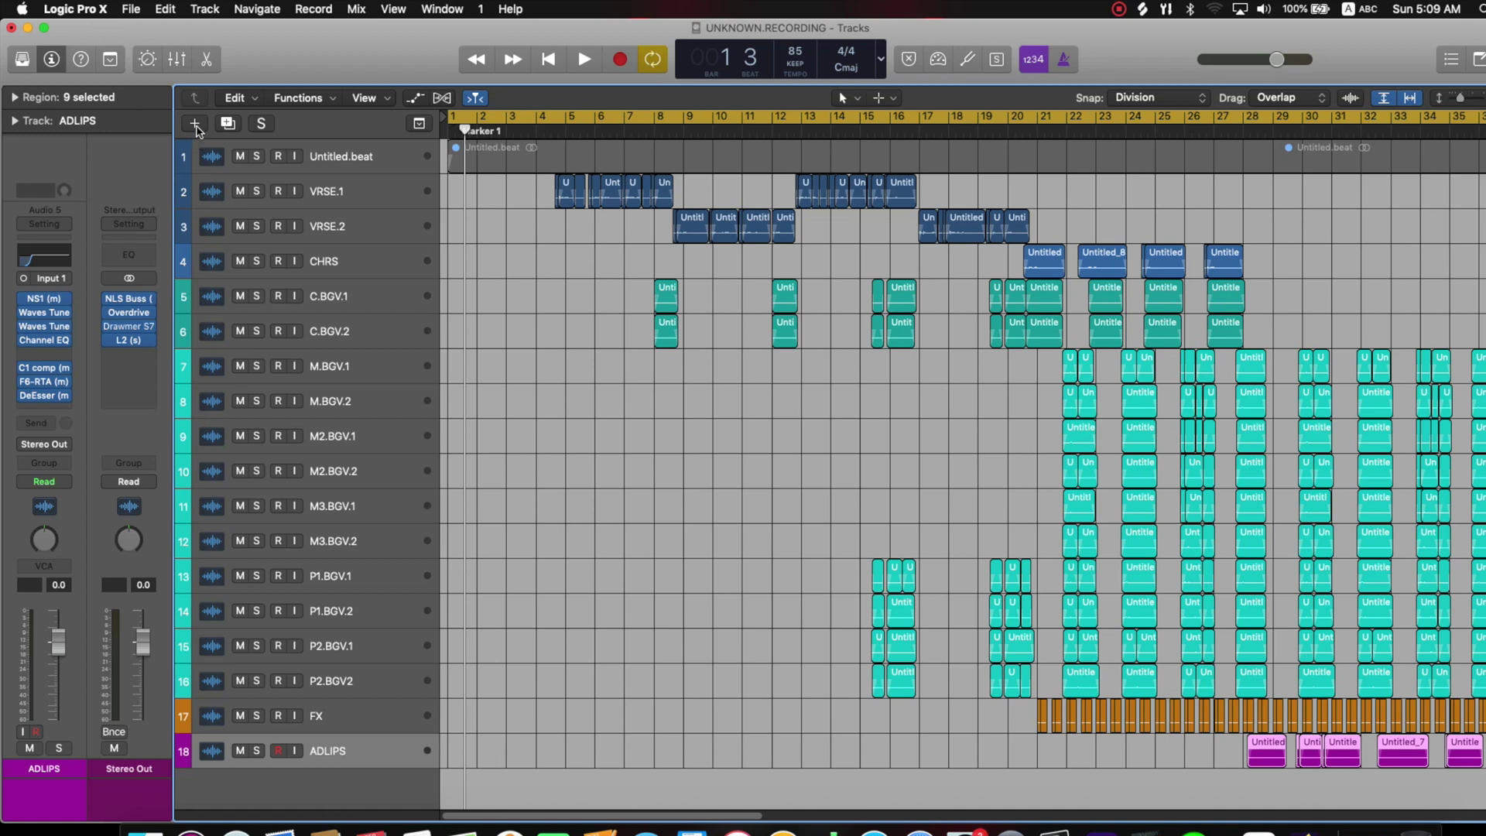
Create one new audio track and import MELODIES.wav from the Desktop's UNKNWN-STEMS folder onto it
click(194, 124)
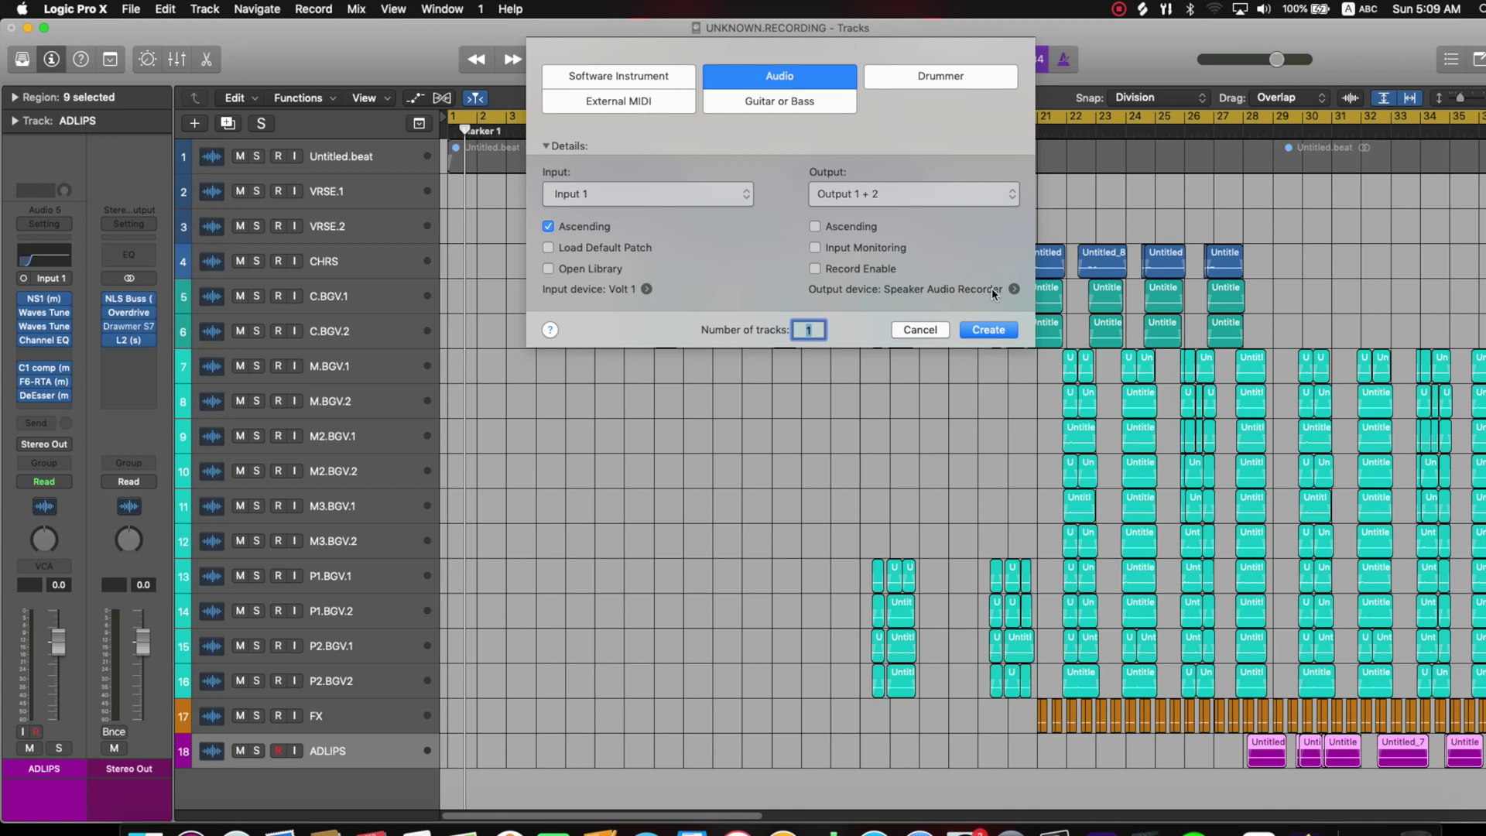
click(988, 330)
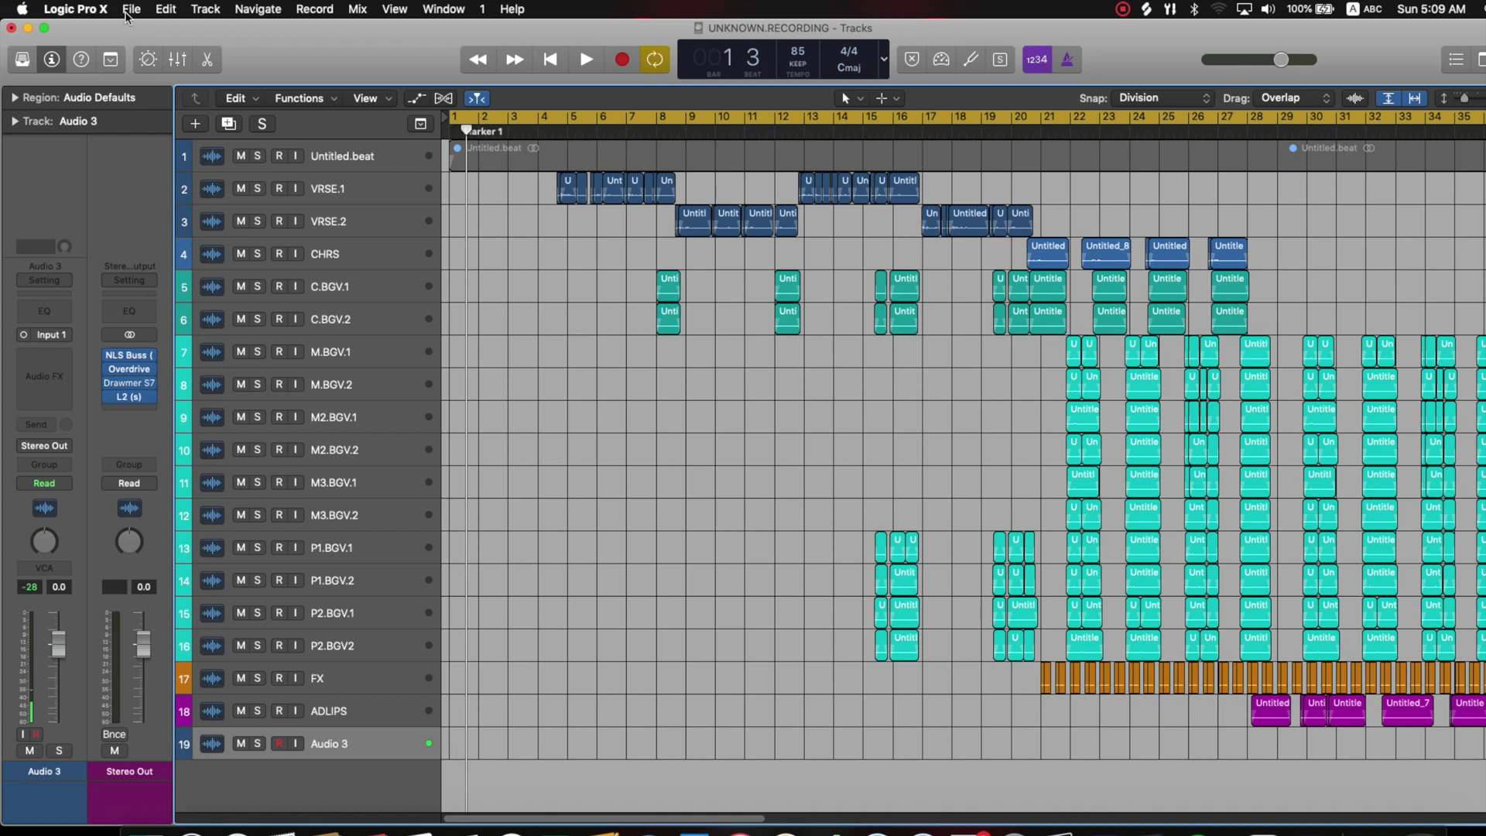
click(128, 13)
mouse_move(260, 344)
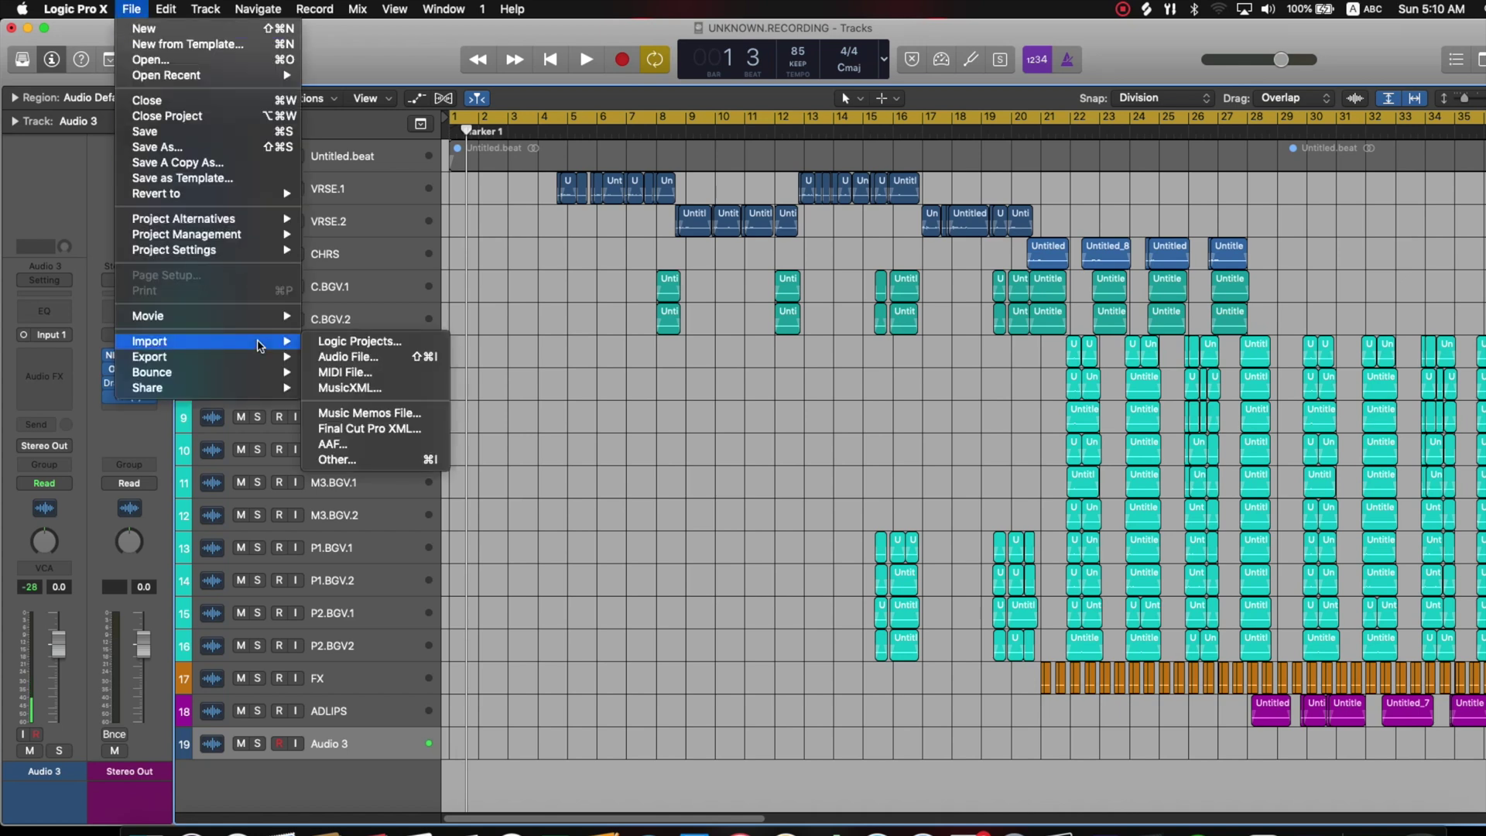
click(400, 355)
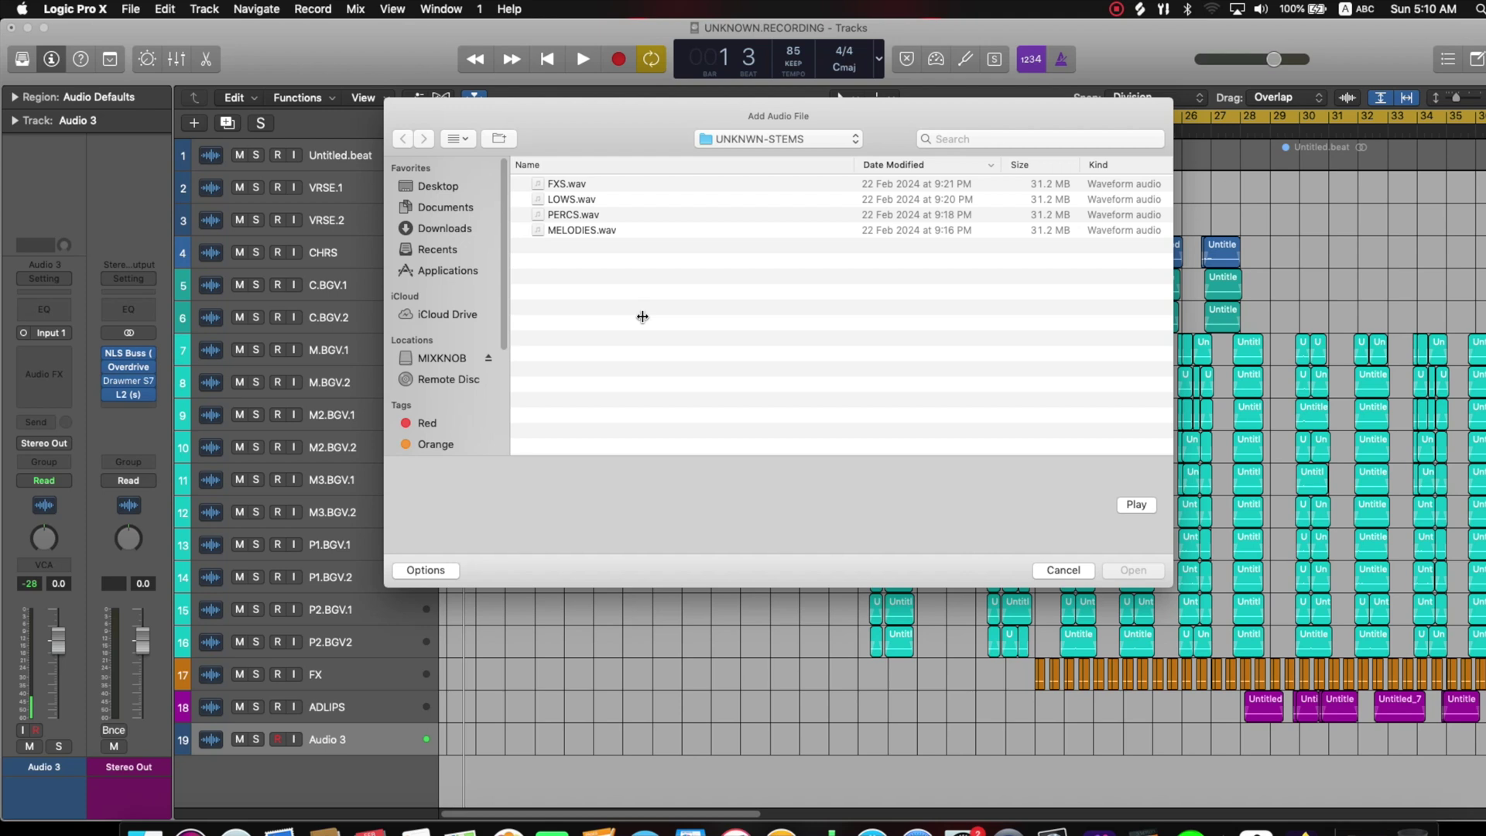
click(449, 190)
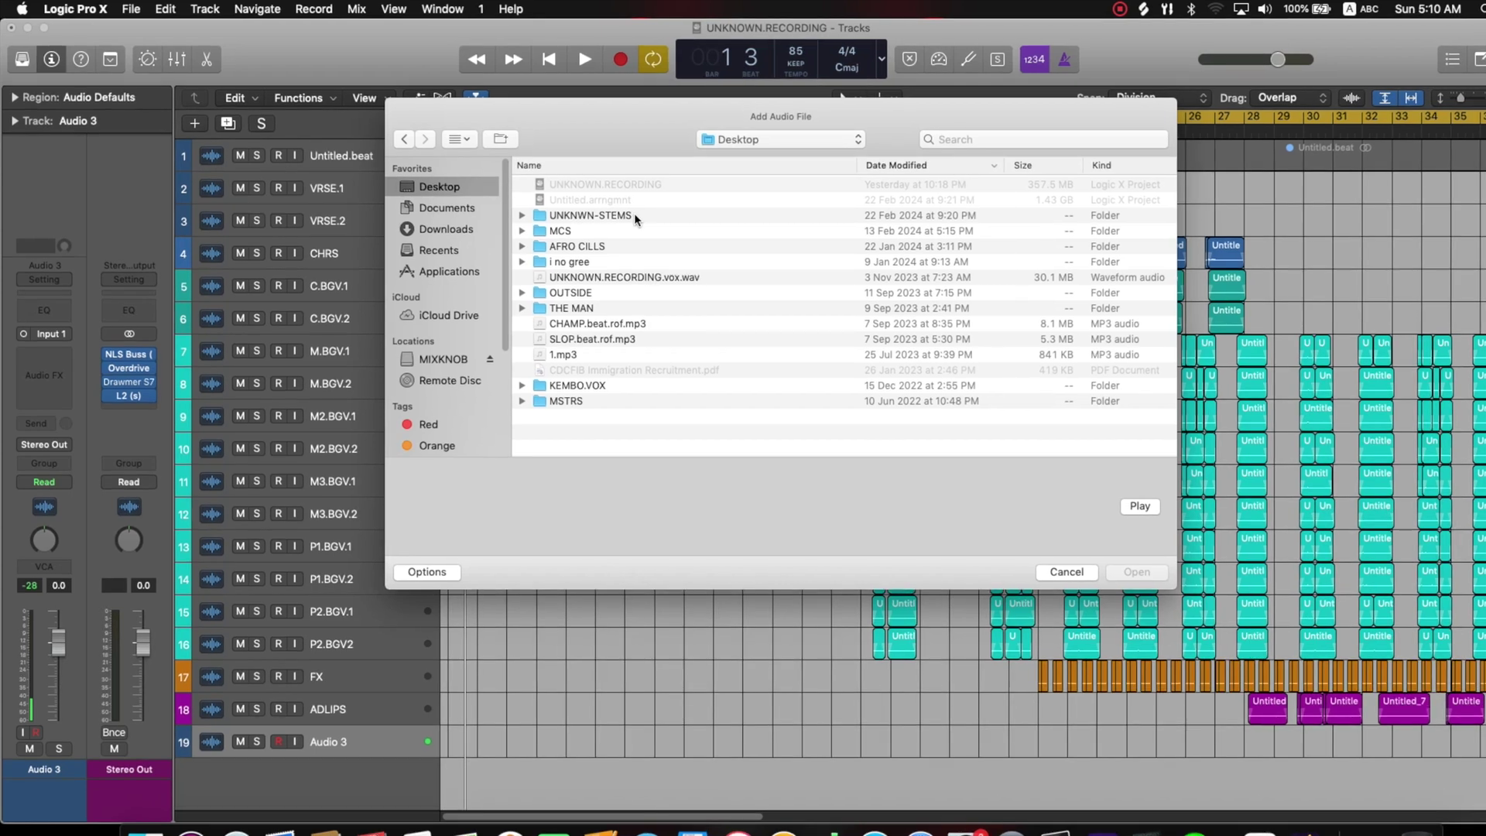
double_click(635, 215)
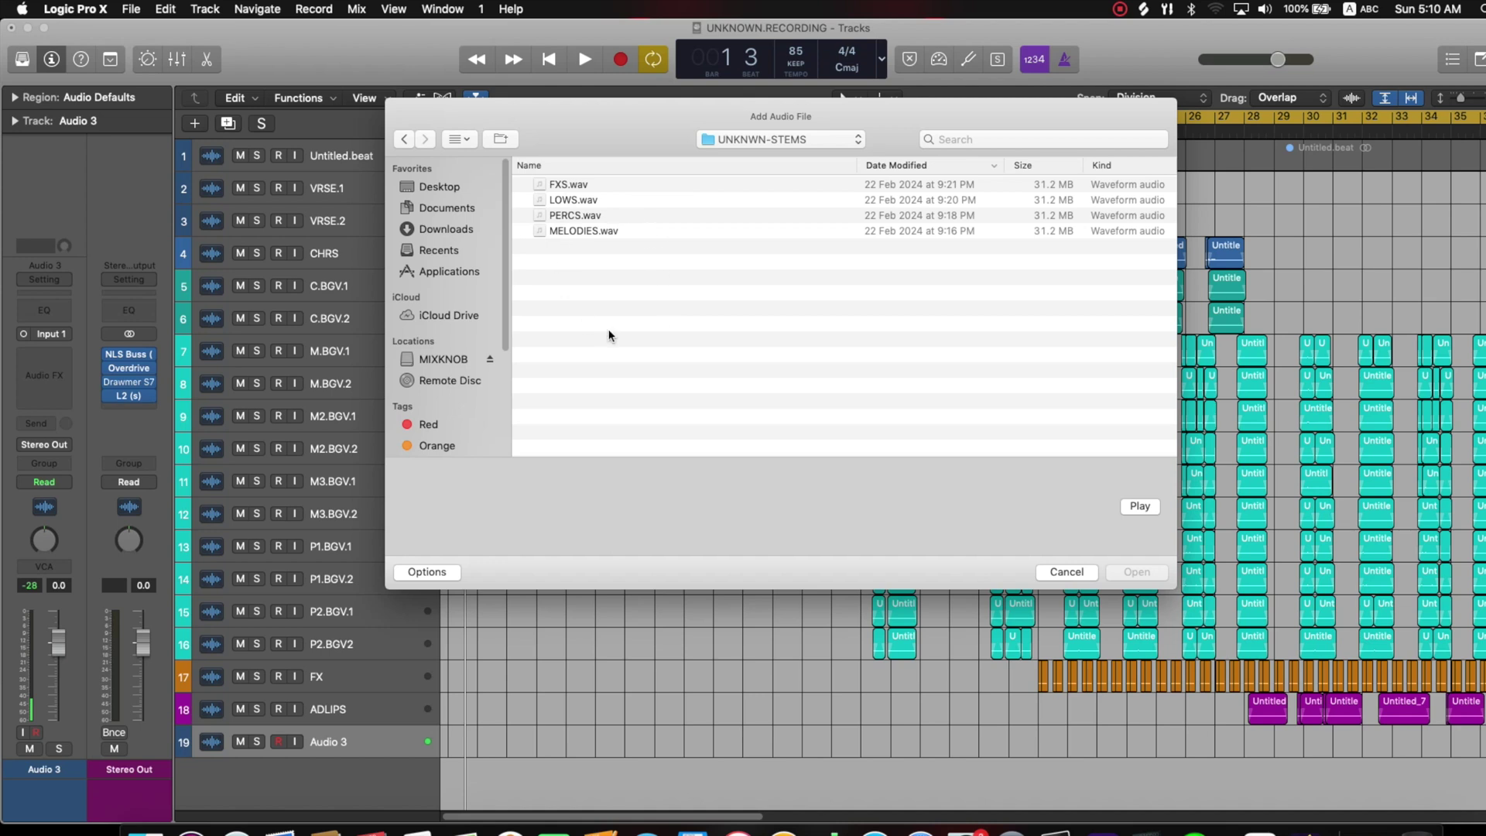
click(590, 236)
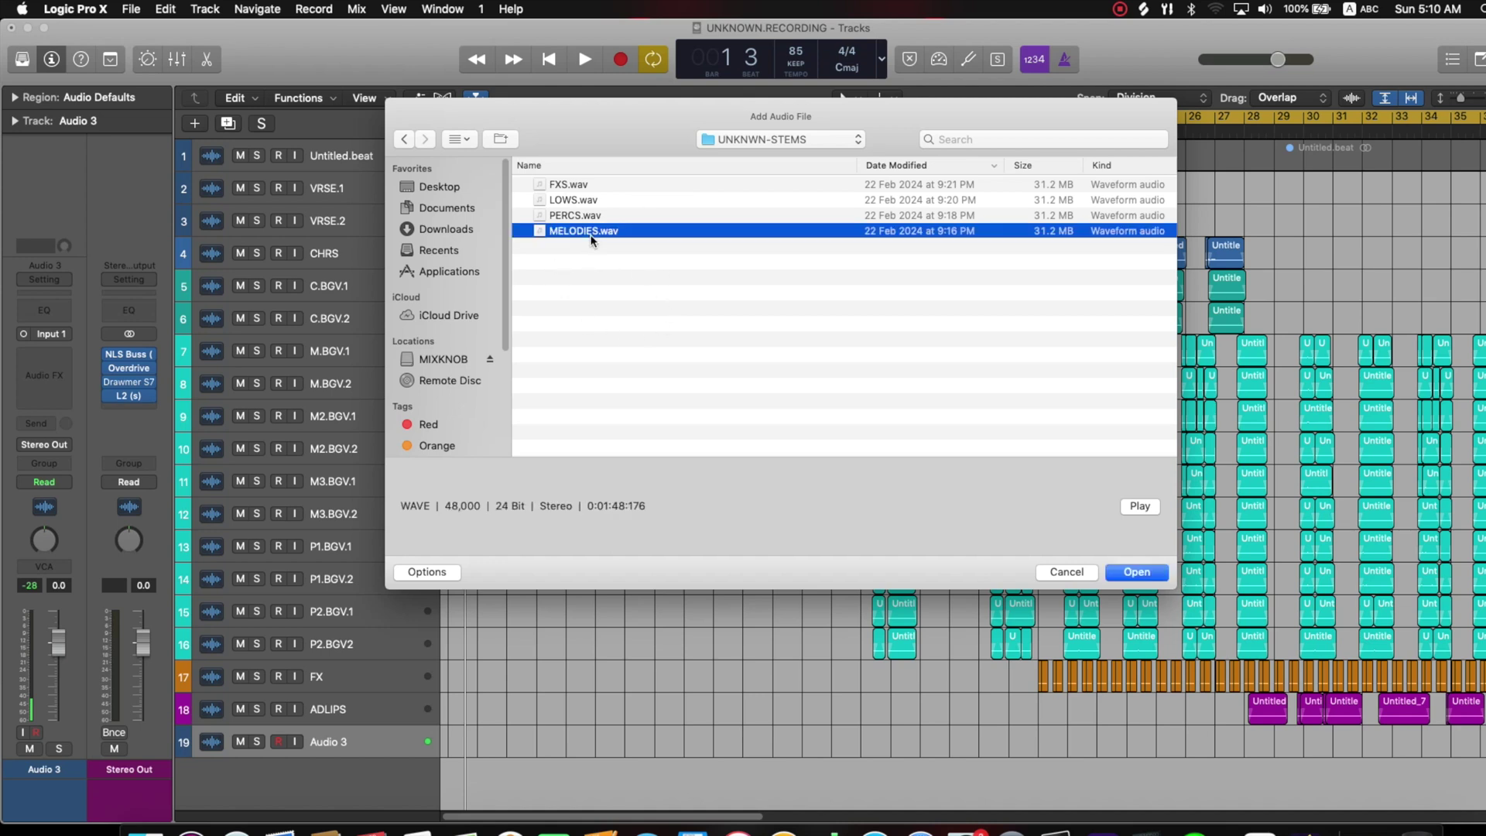
click(1136, 573)
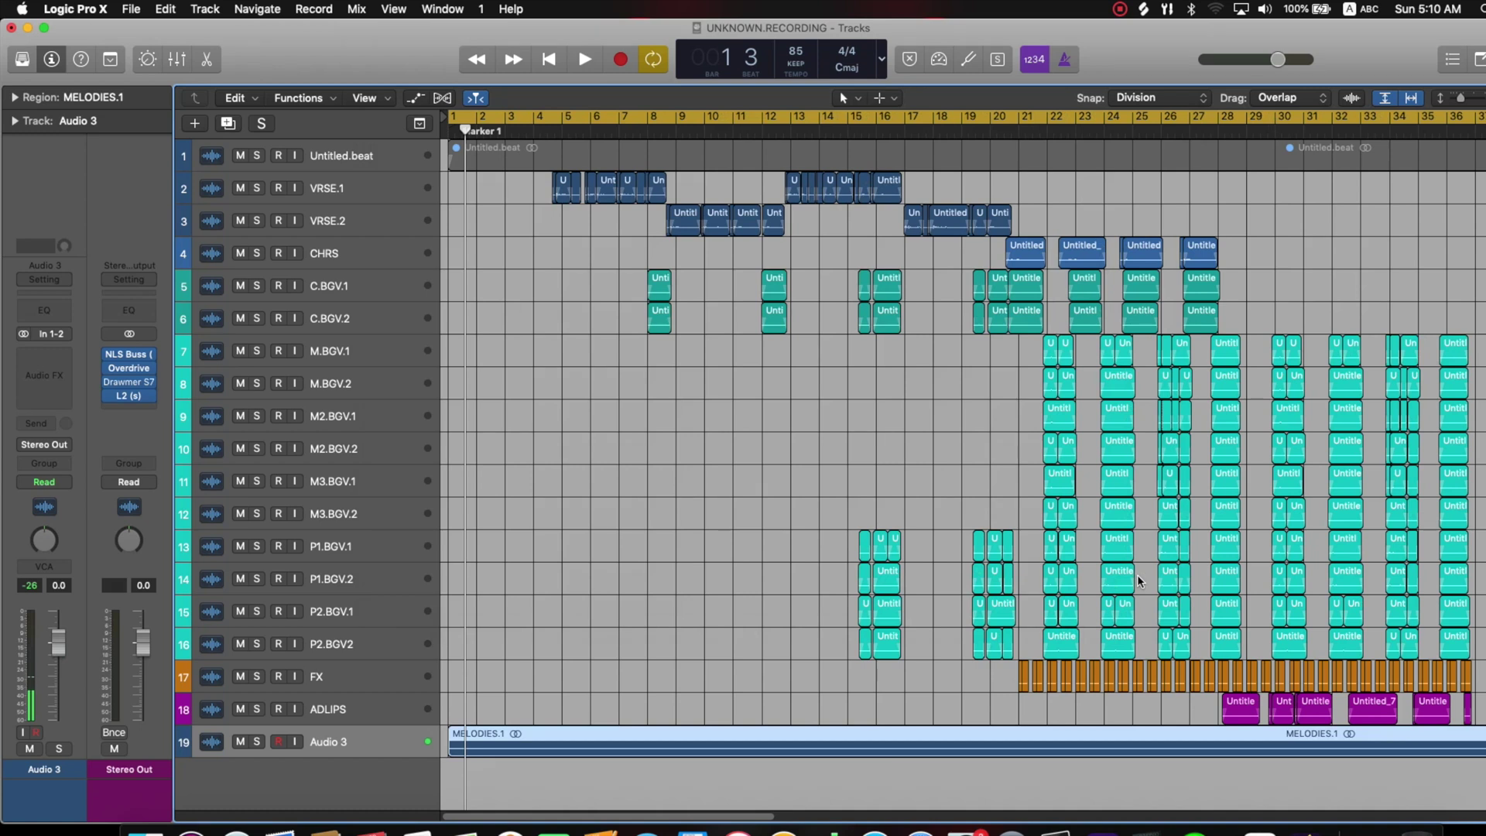
drag(542, 744, 534, 747)
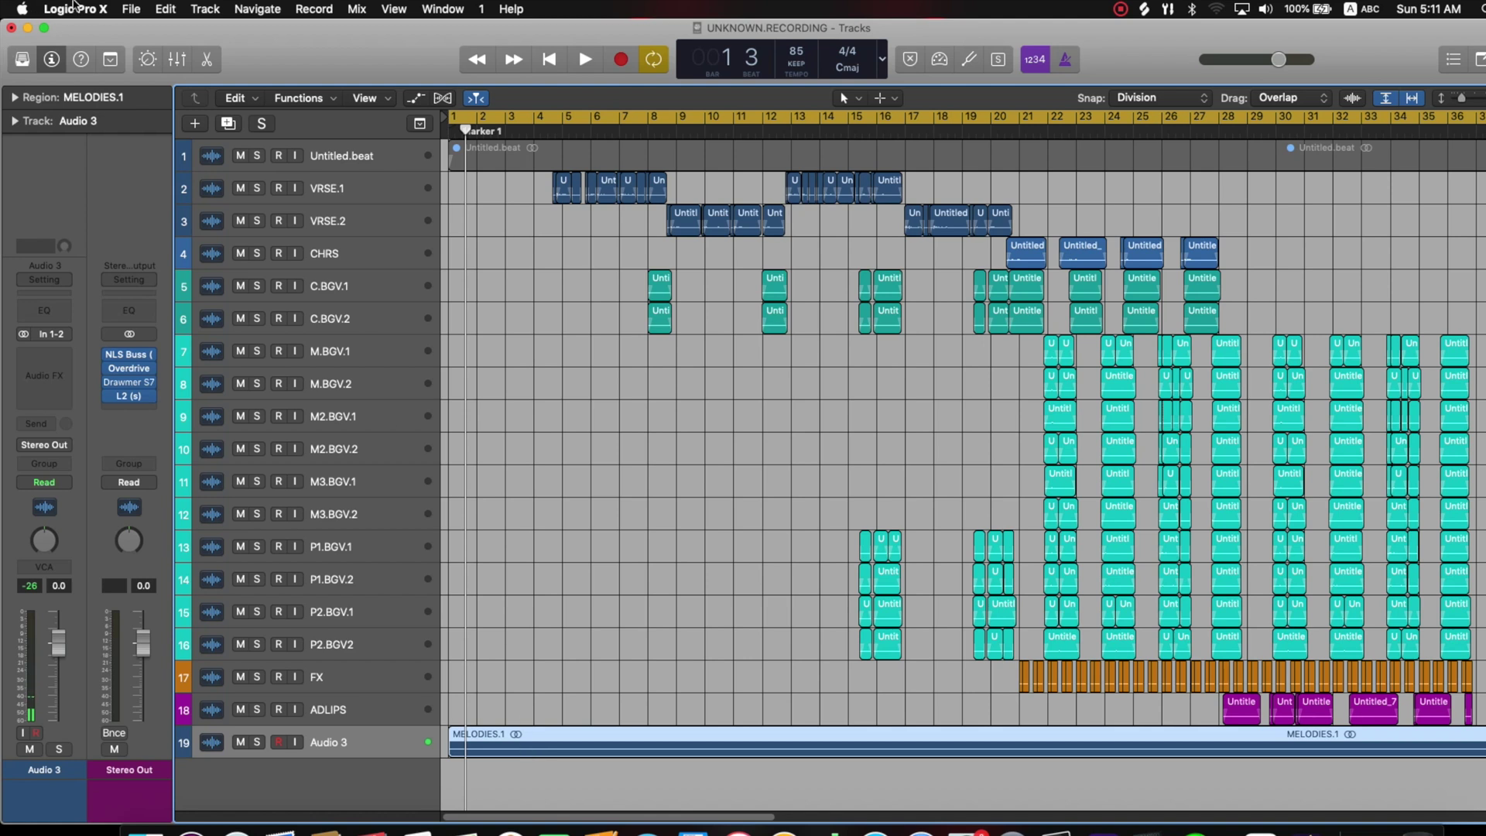
click(128, 10)
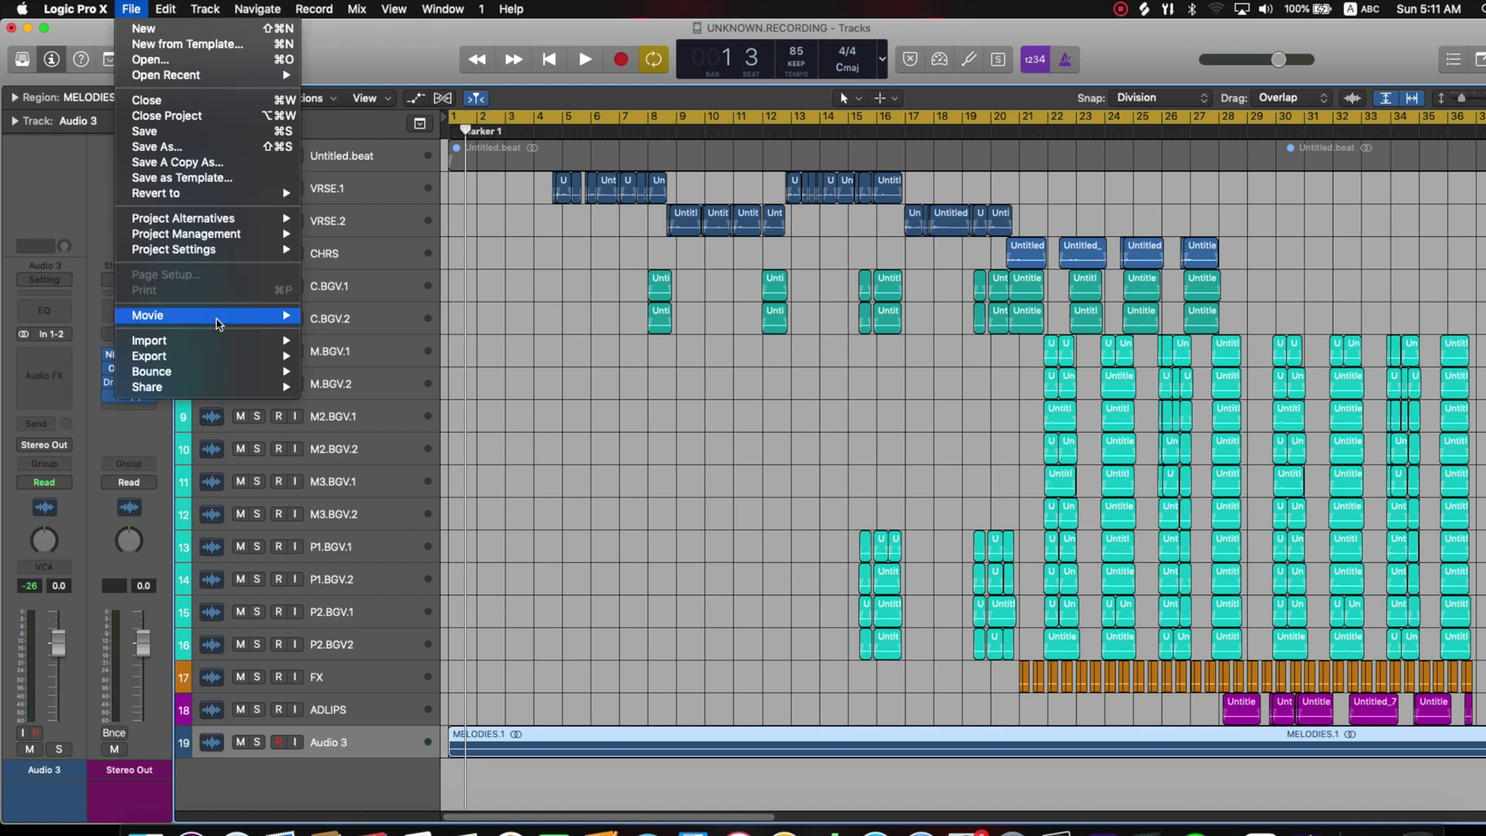
mouse_move(230, 349)
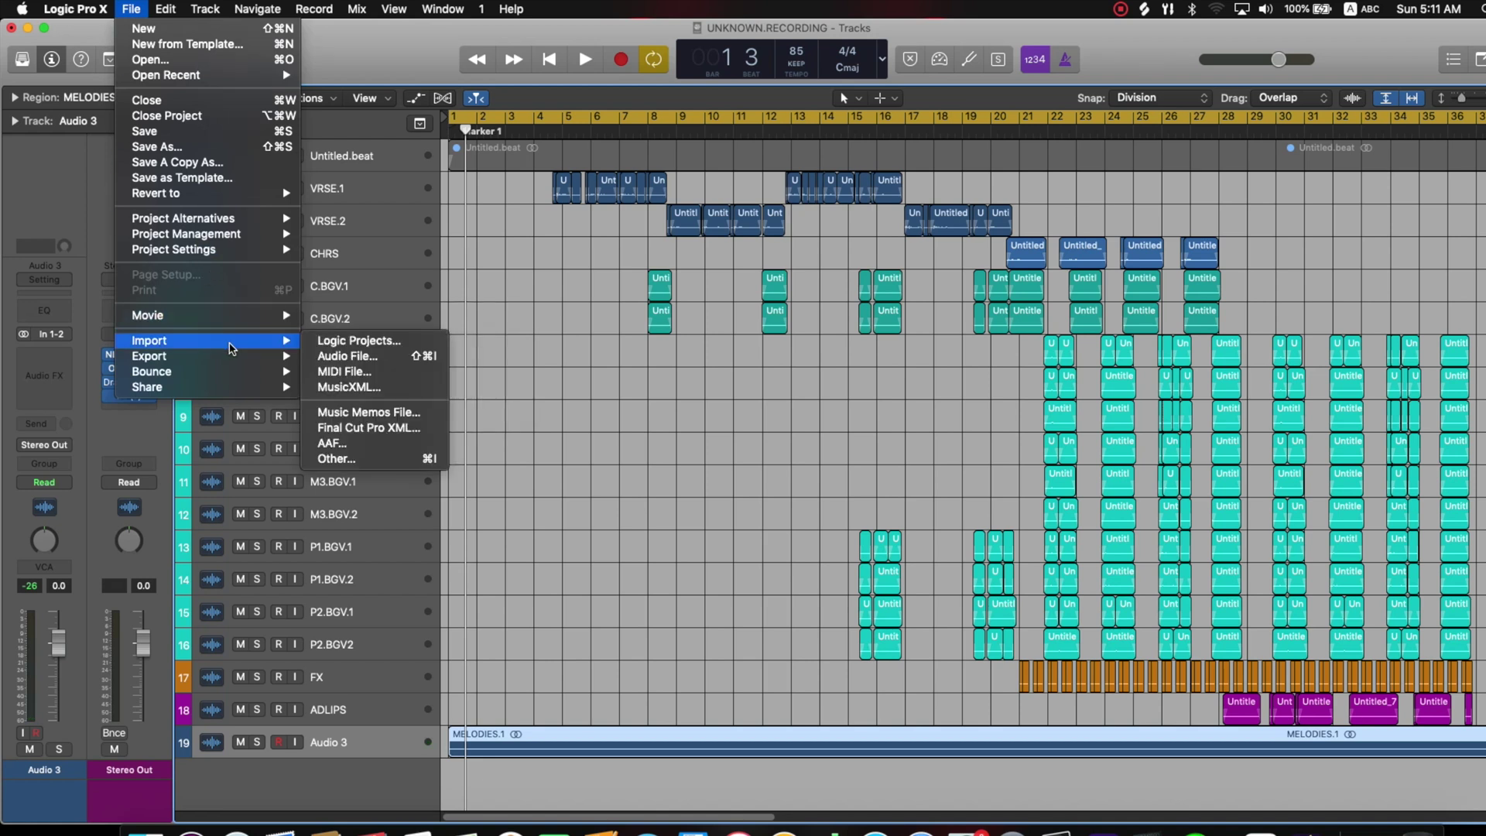
click(363, 357)
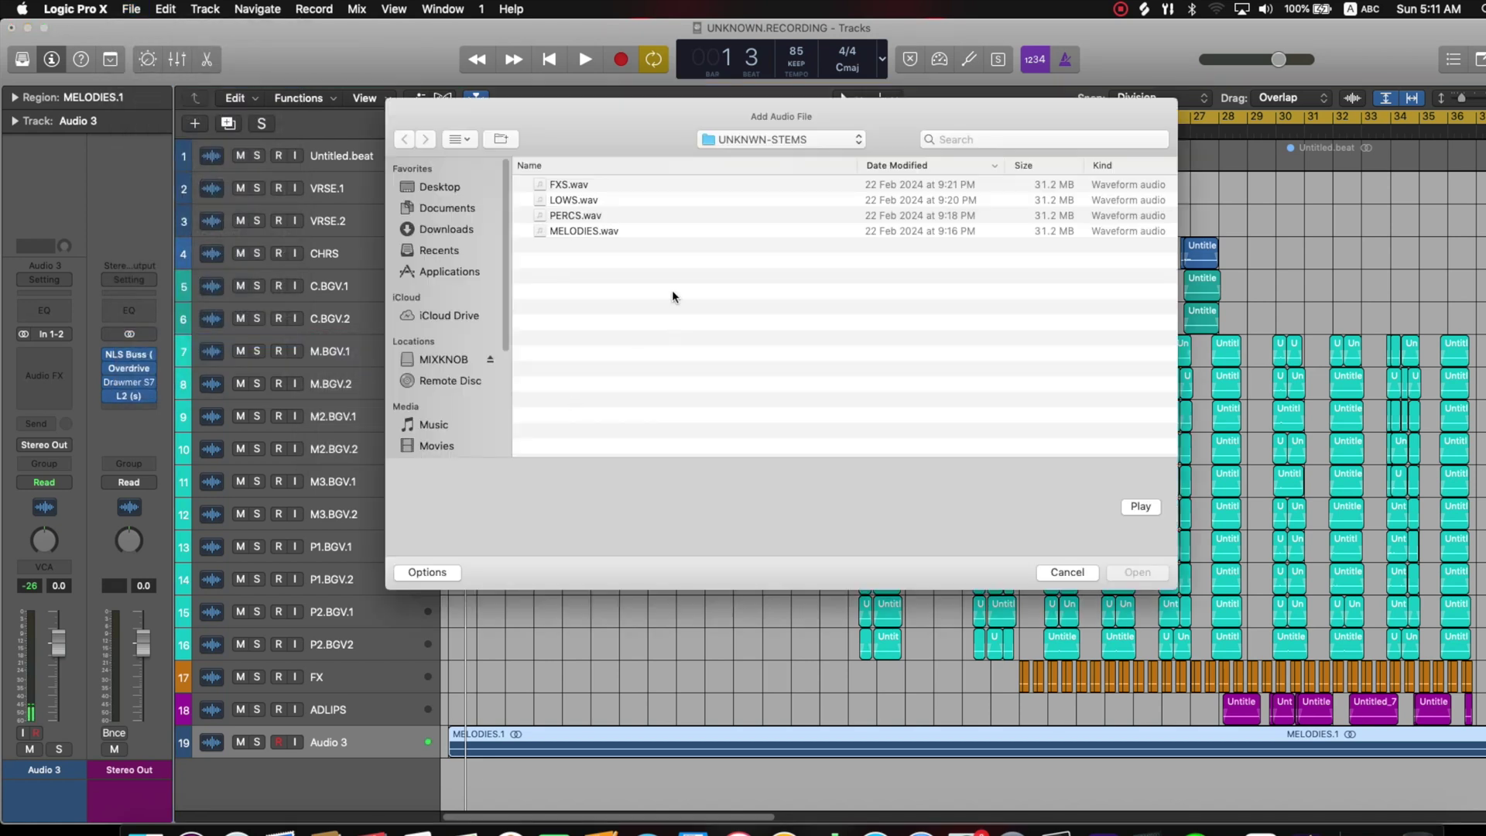
click(595, 202)
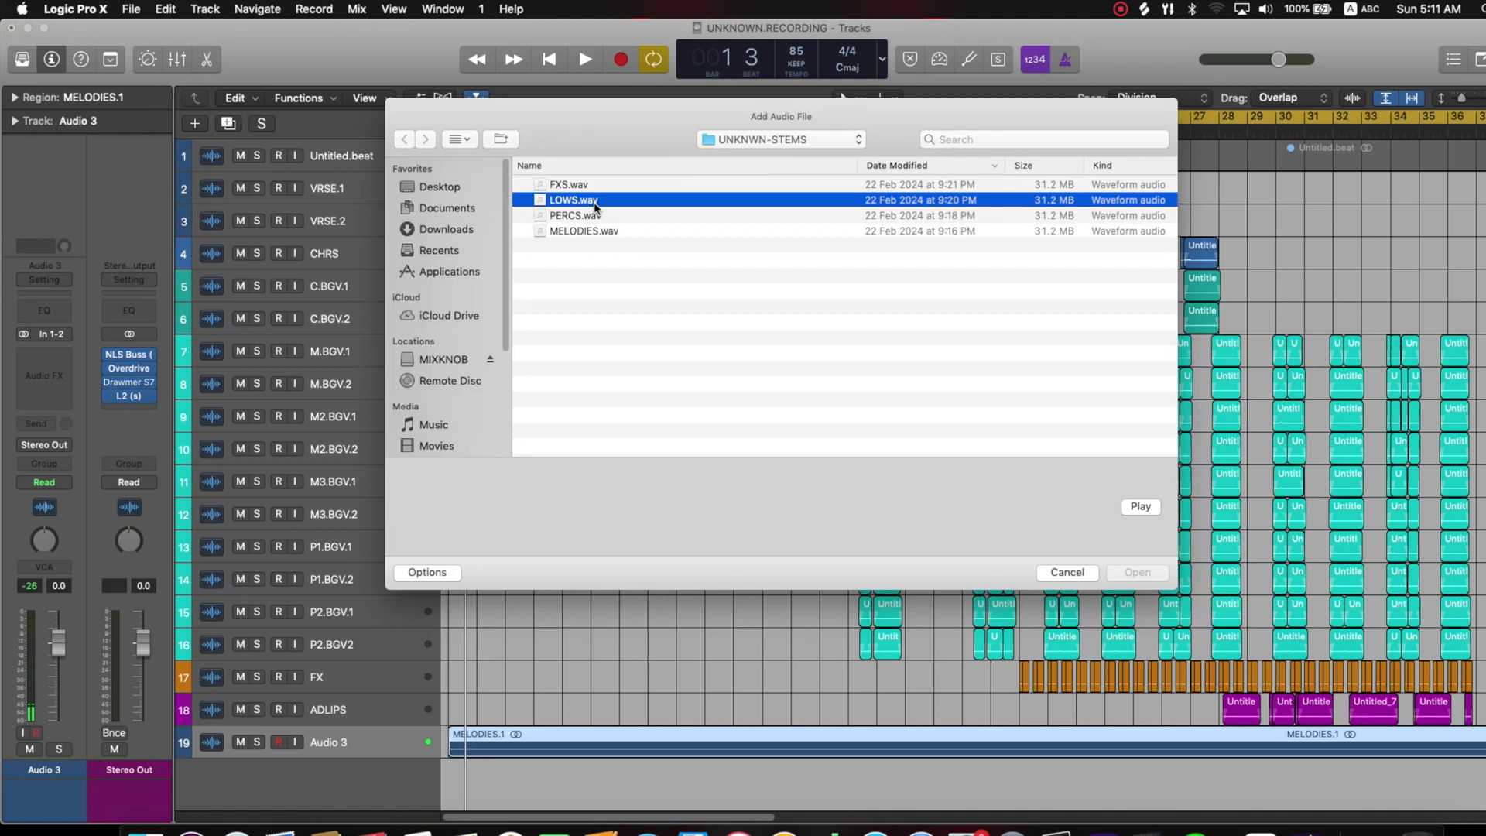
click(587, 186)
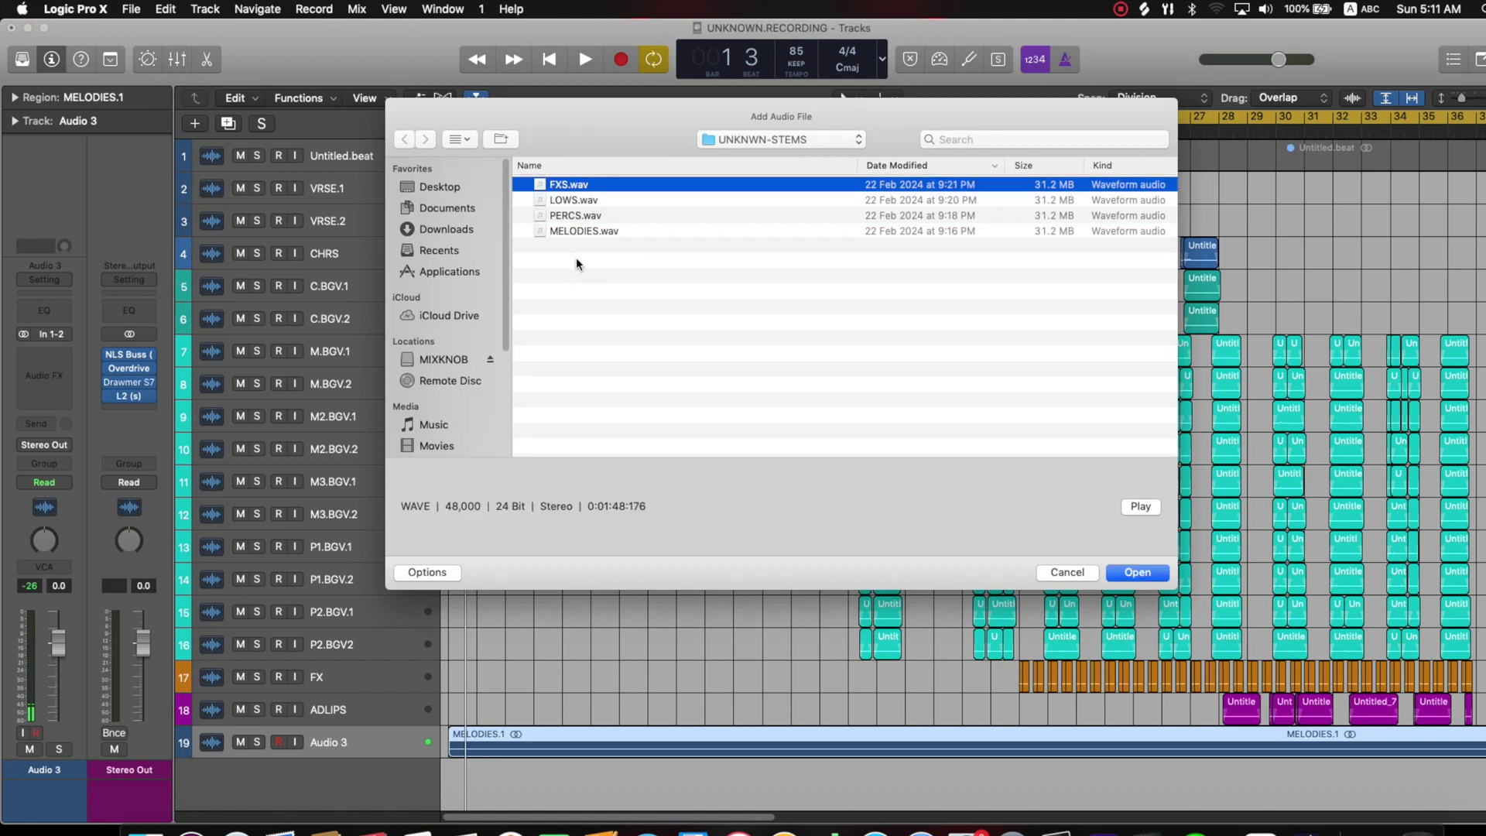
click(577, 256)
click(612, 200)
click(609, 185)
click(611, 252)
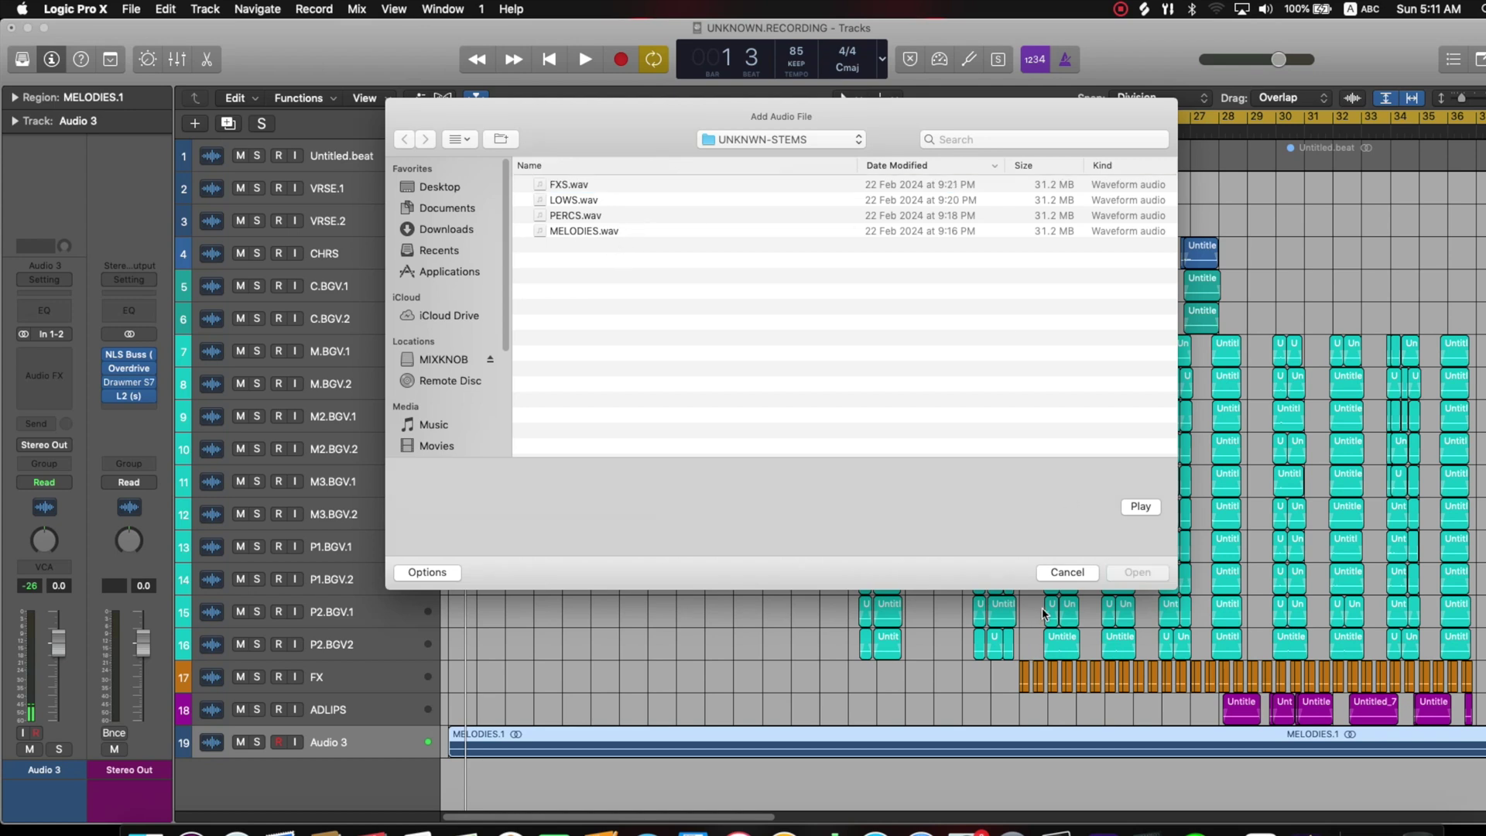
click(1067, 573)
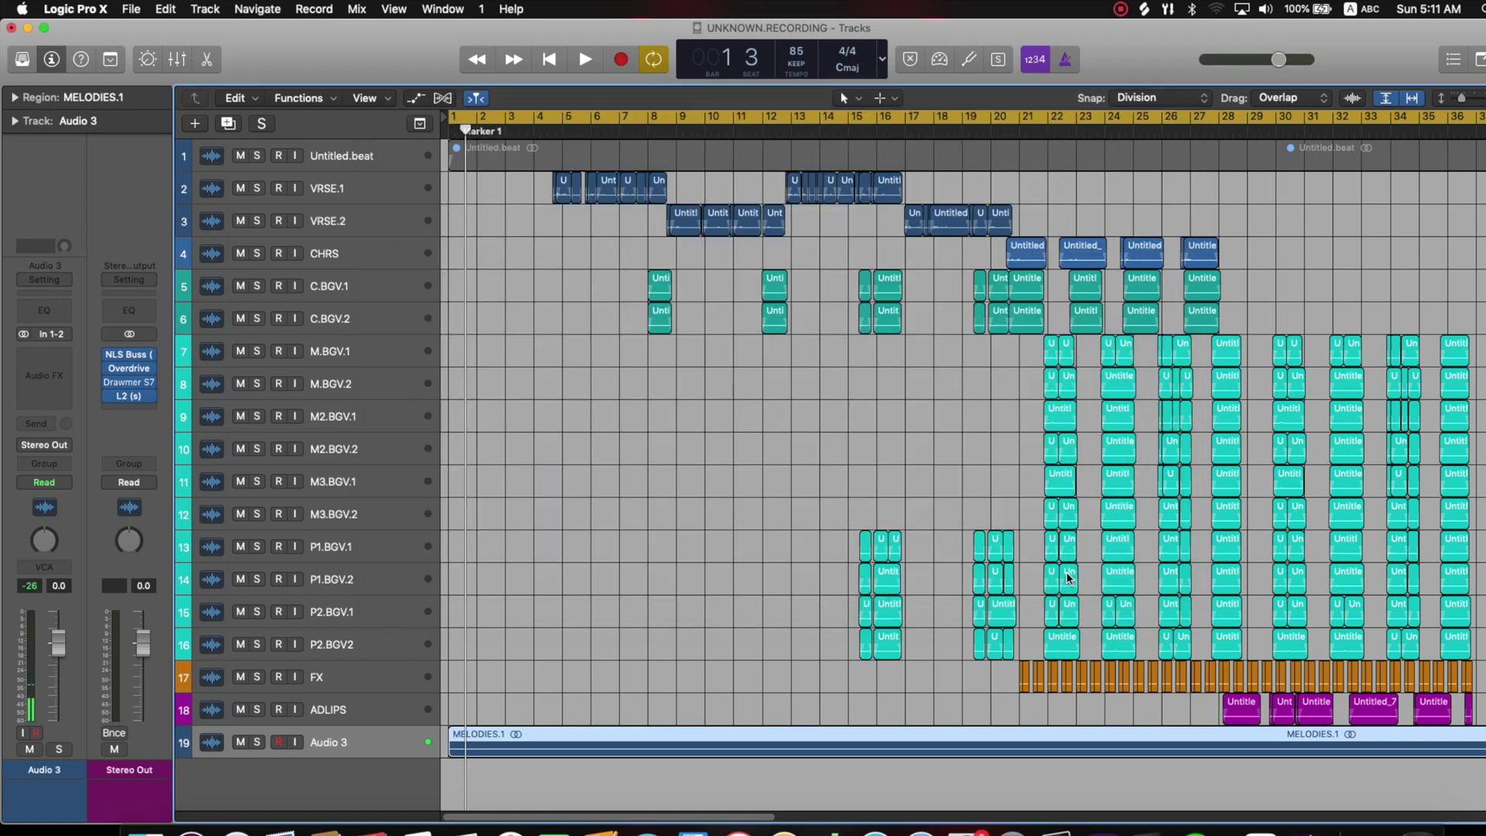
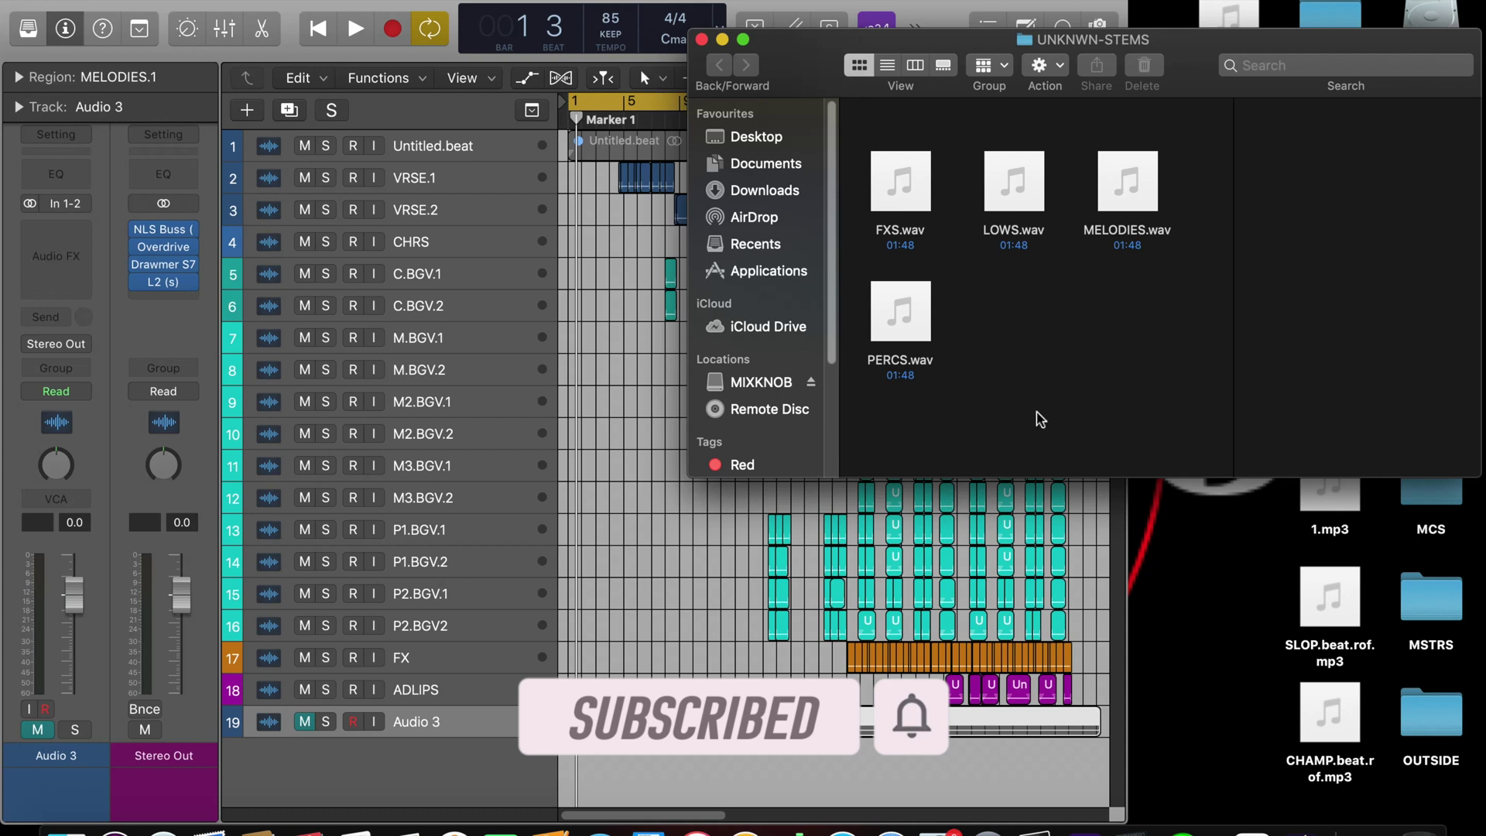
Add FXS.wav, LOWS.wav and PERCS.wav from the open UNKNWN-STEMS folder as new tracks, close the folder window, and mute those tracks
drag(908, 401, 1018, 183)
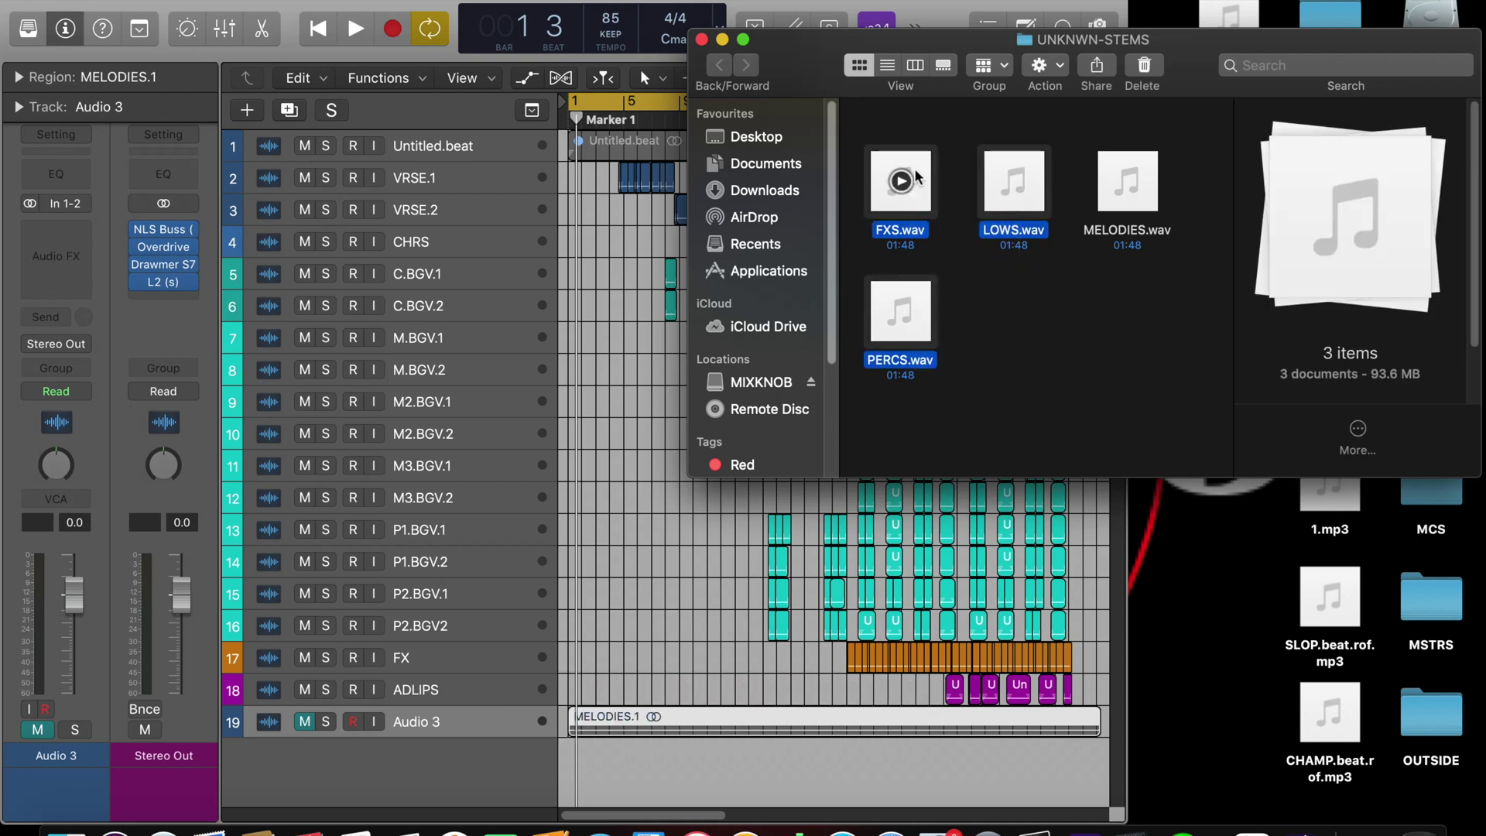
drag(916, 178, 561, 774)
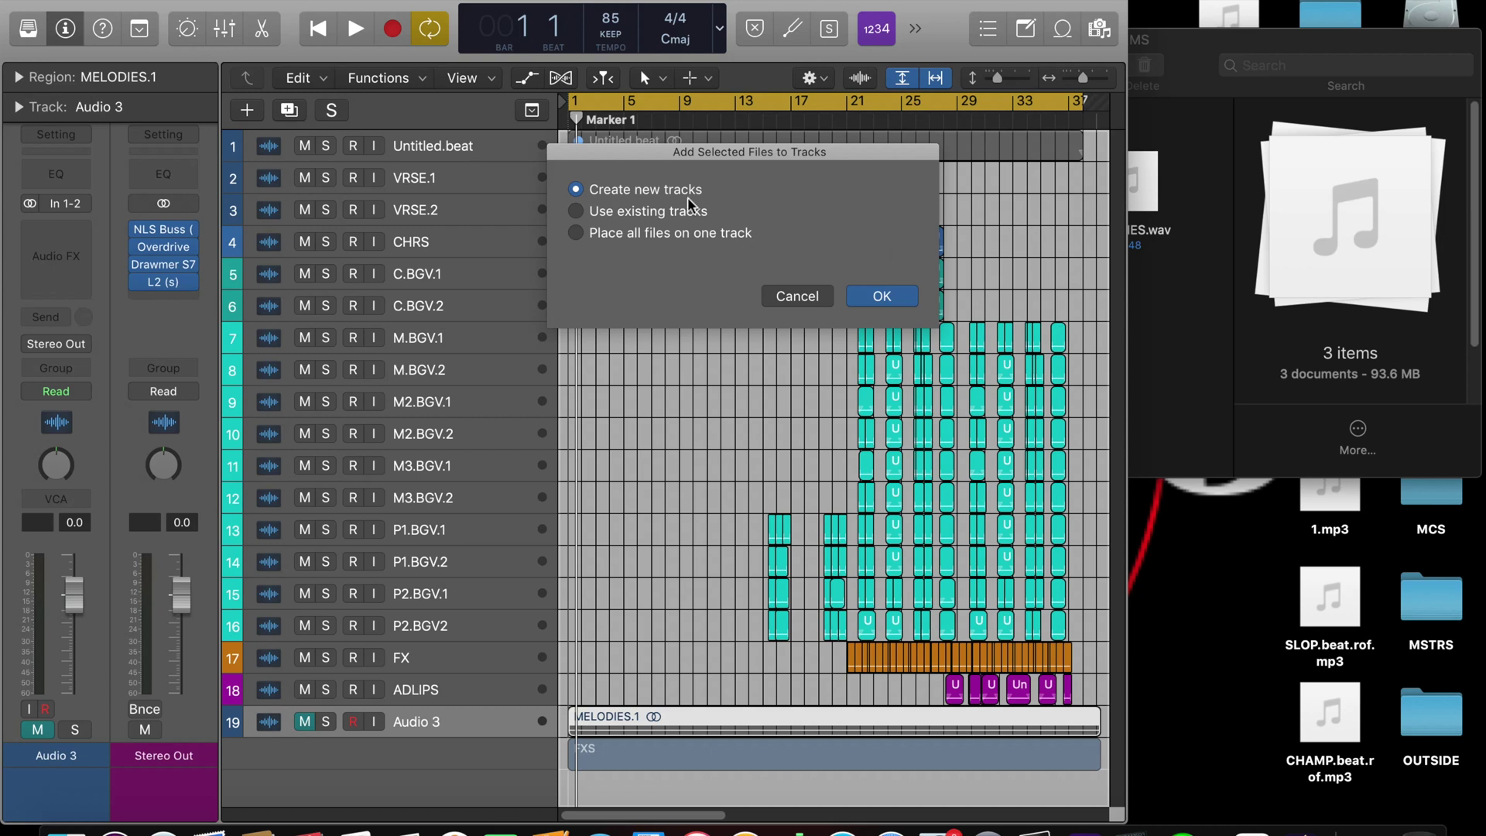
click(892, 295)
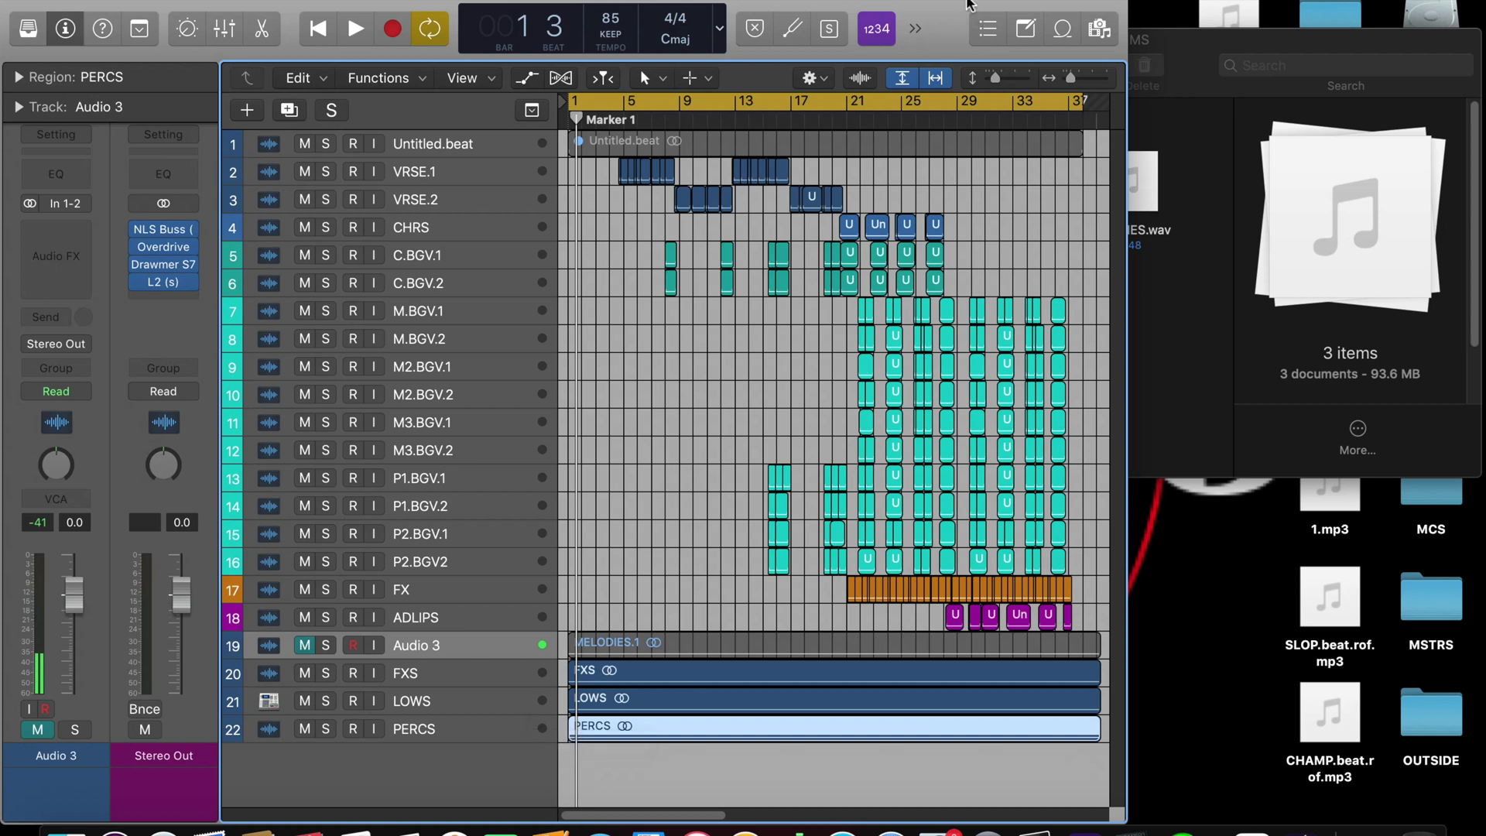
click(1210, 57)
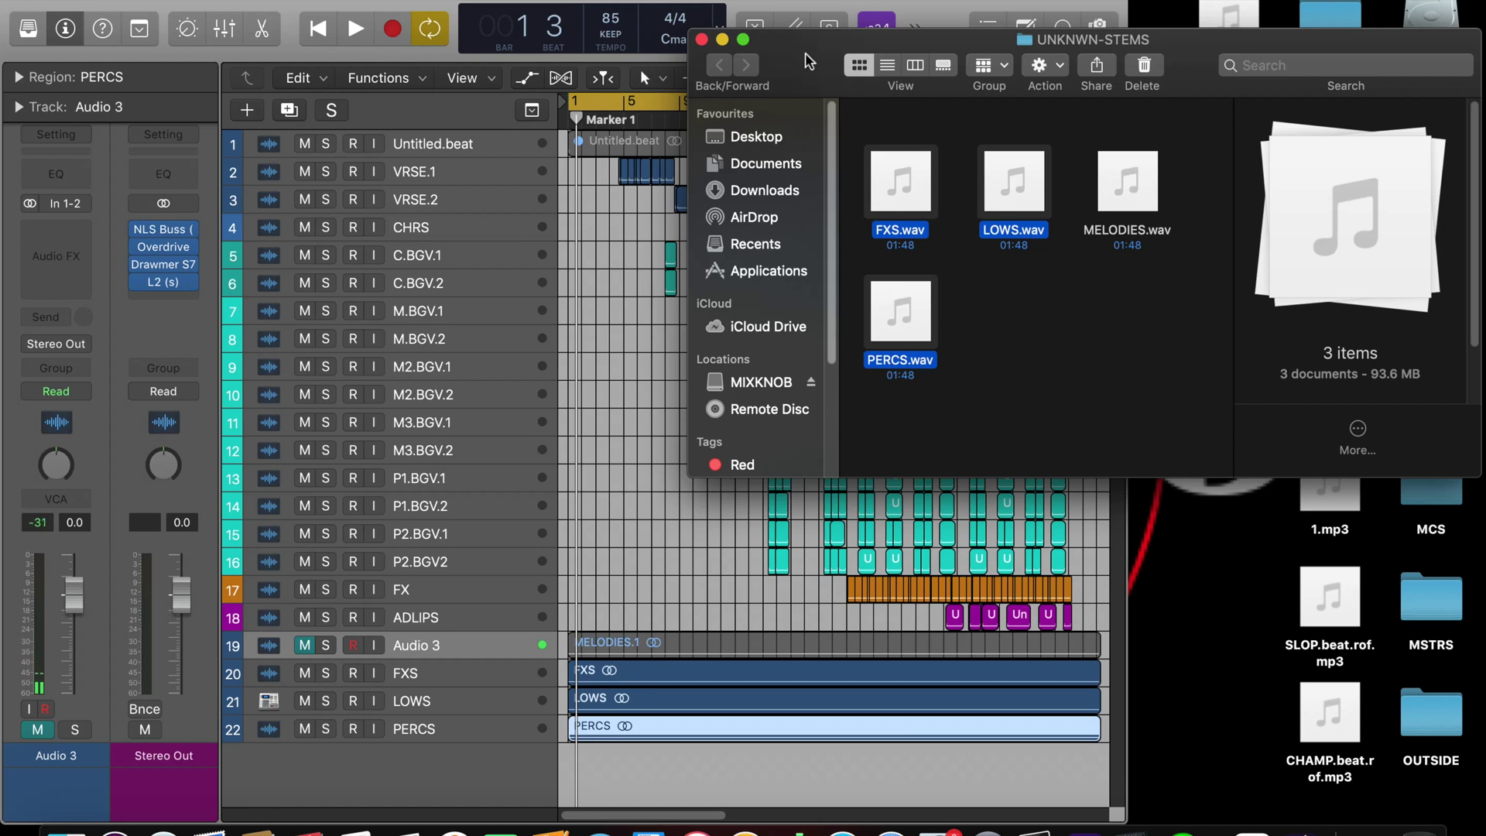
click(702, 39)
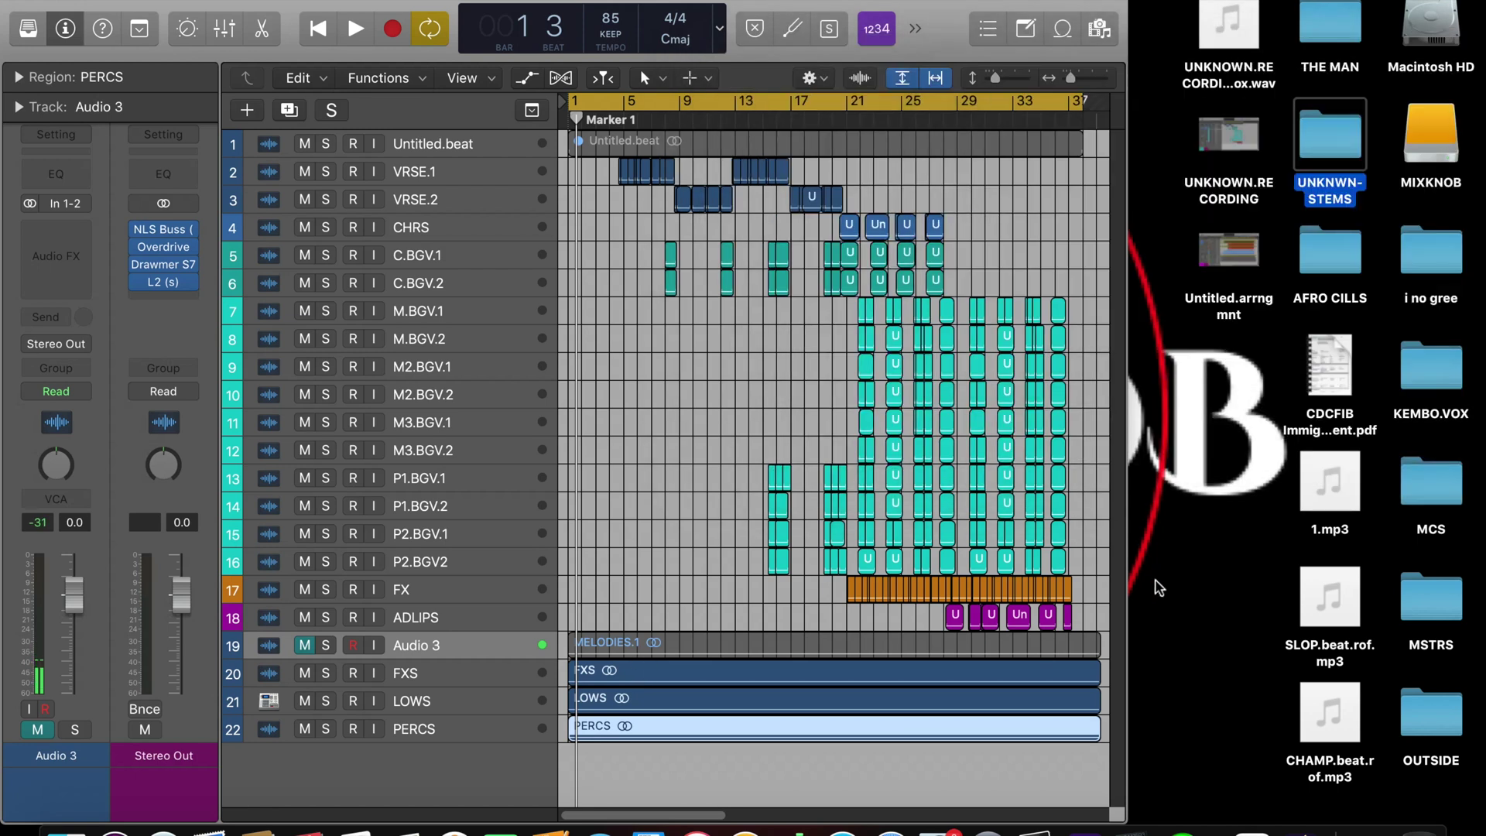
drag(304, 673, 305, 731)
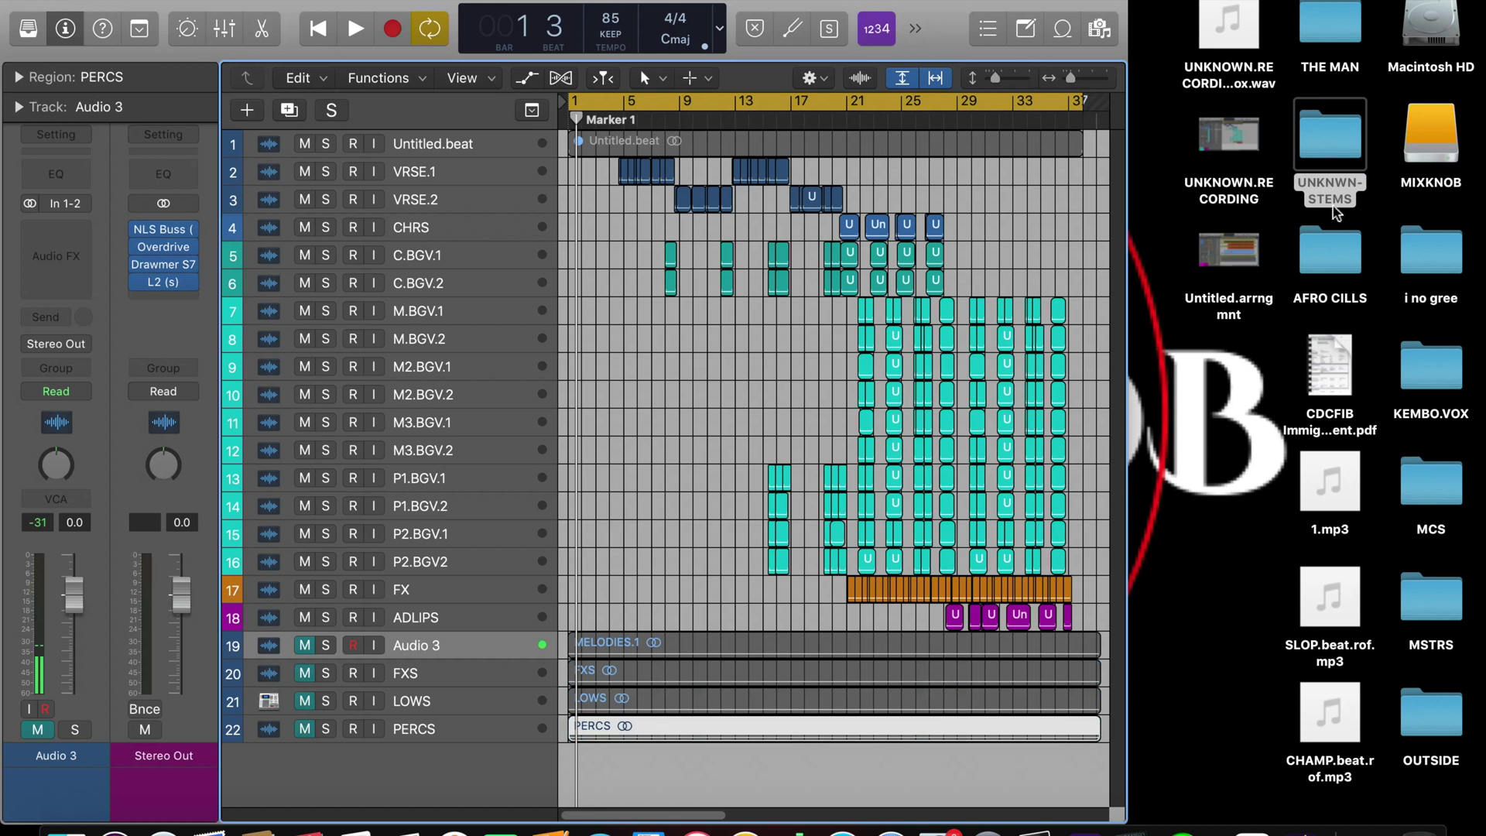
Add the whole UNKNWN-STEMS folder from the desktop below the last track, creating new tracks for its stems, and mute the added tracks
drag(1344, 136, 577, 755)
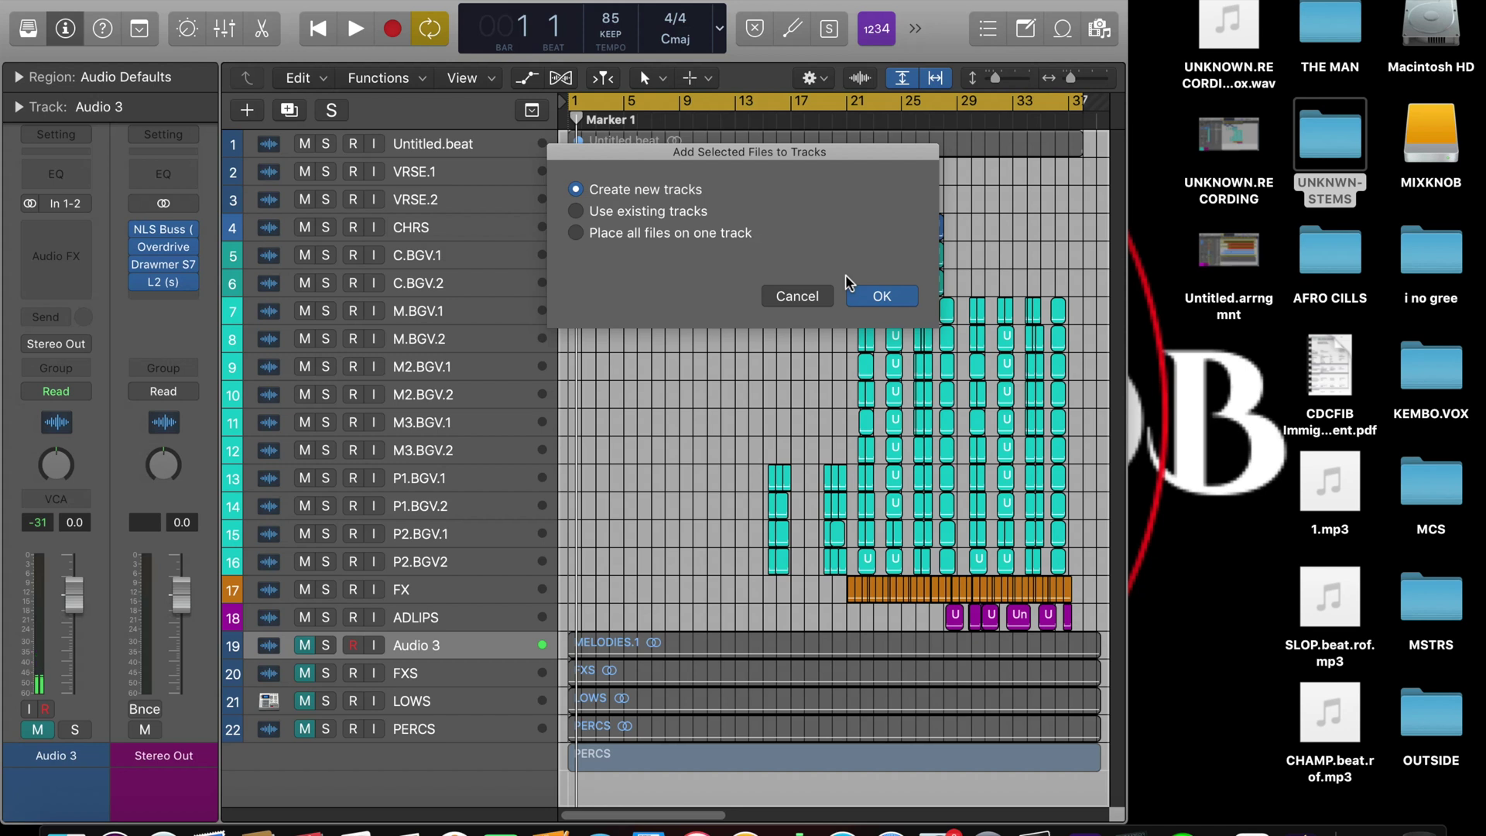
click(890, 294)
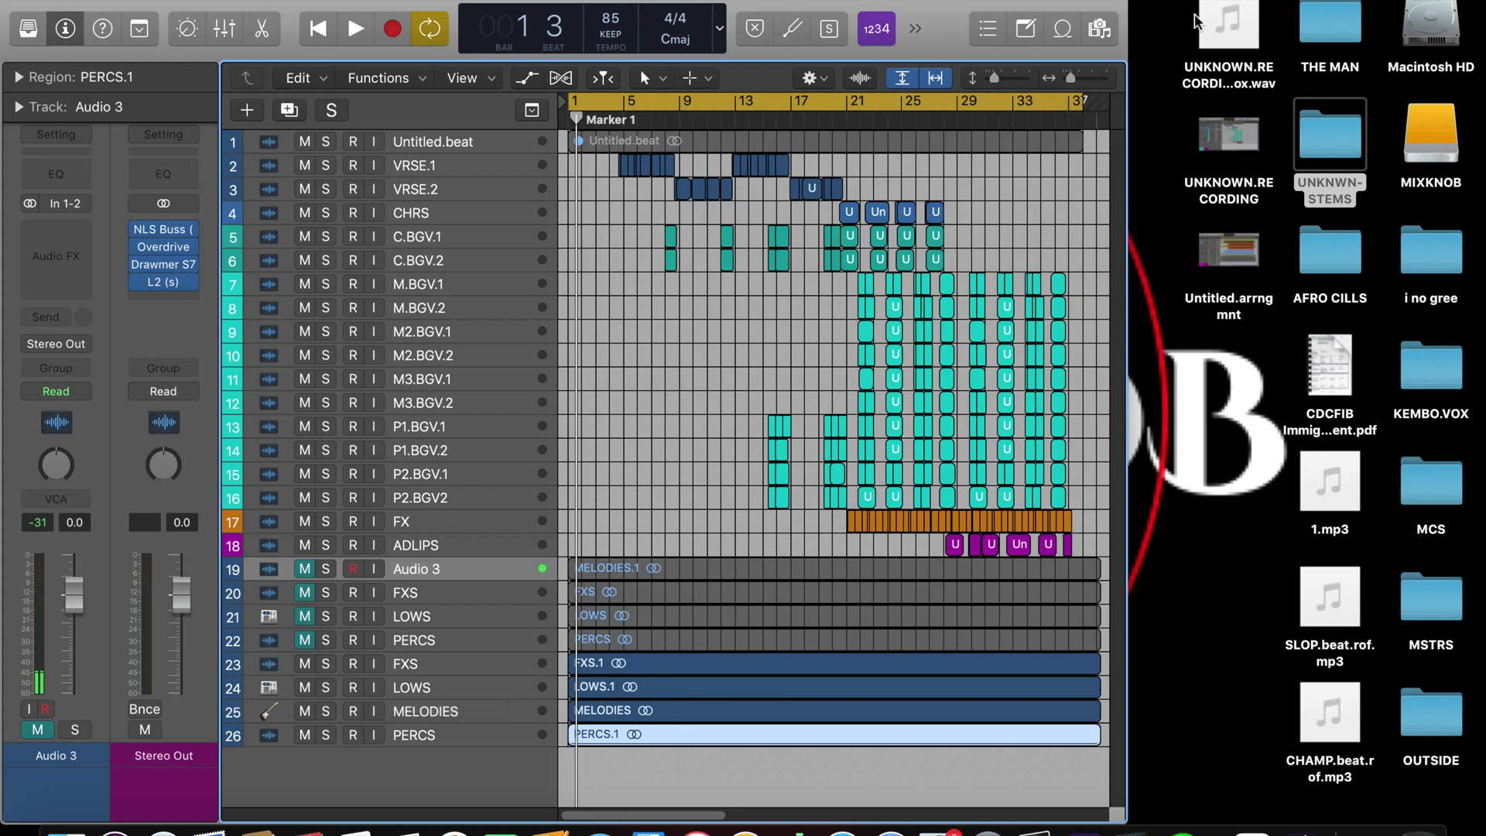
key(ctrl+alt+Return)
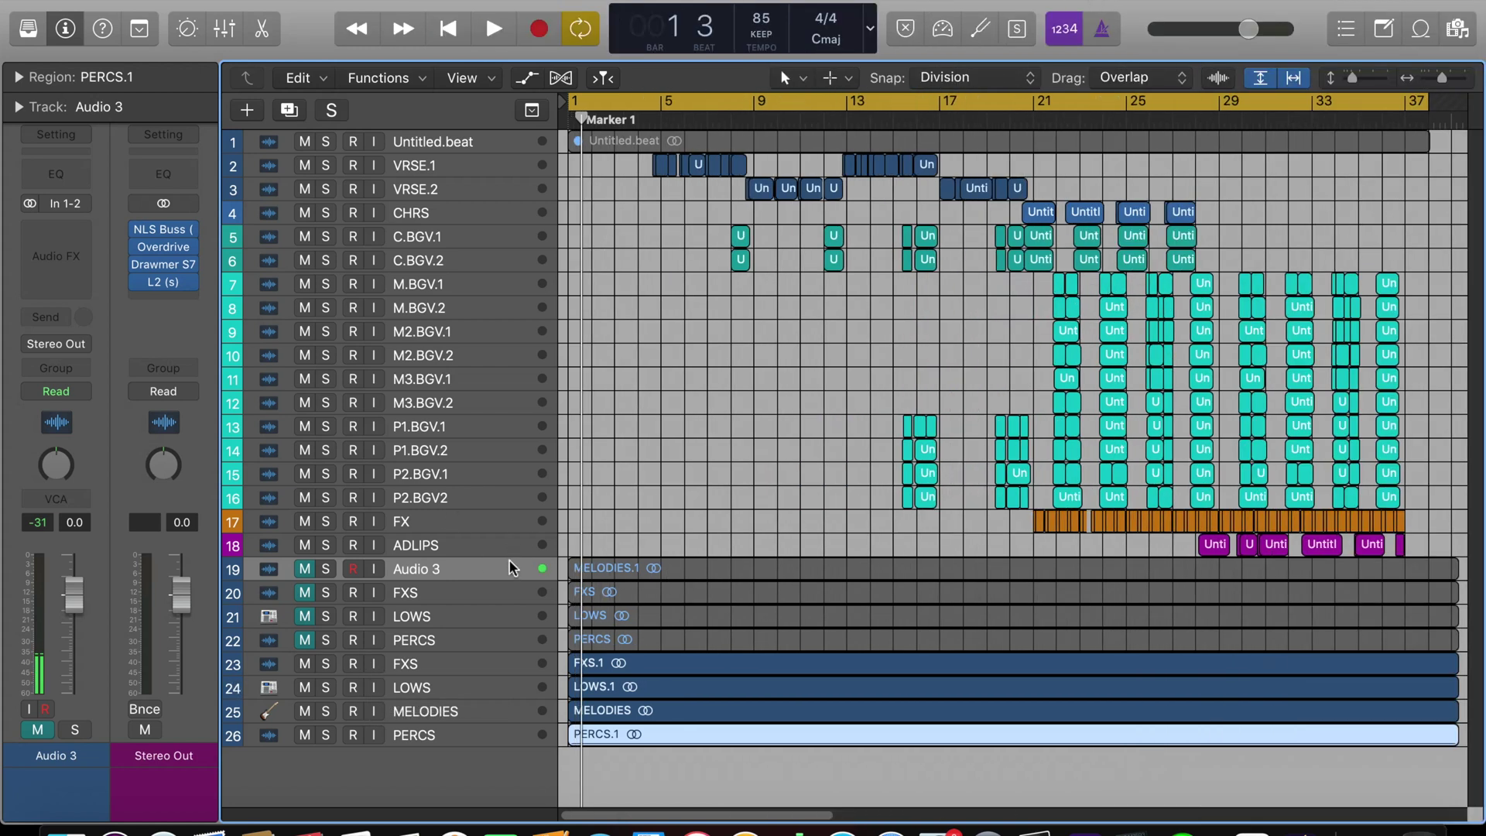
key(z)
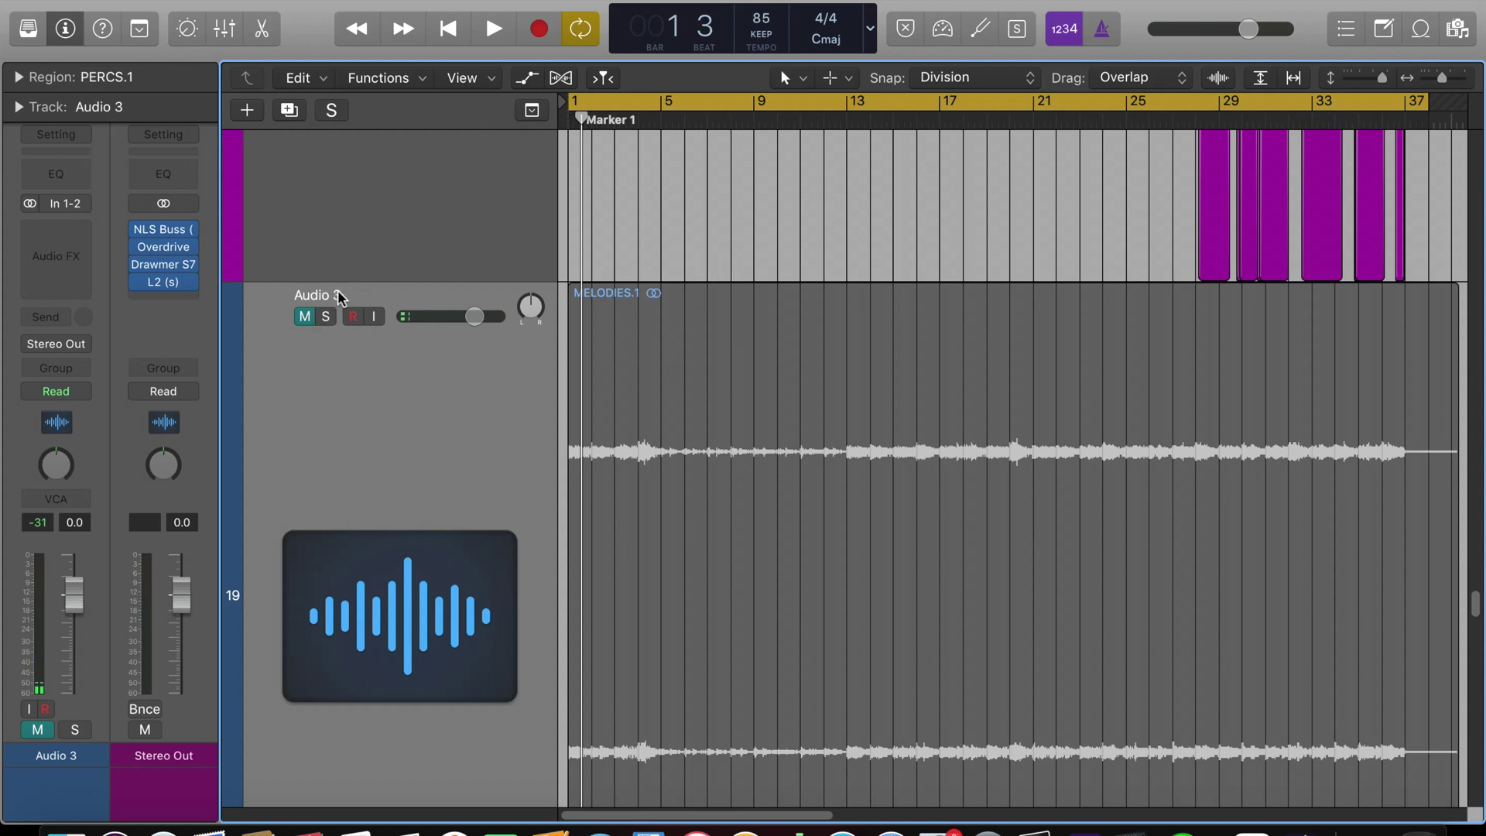
key(z)
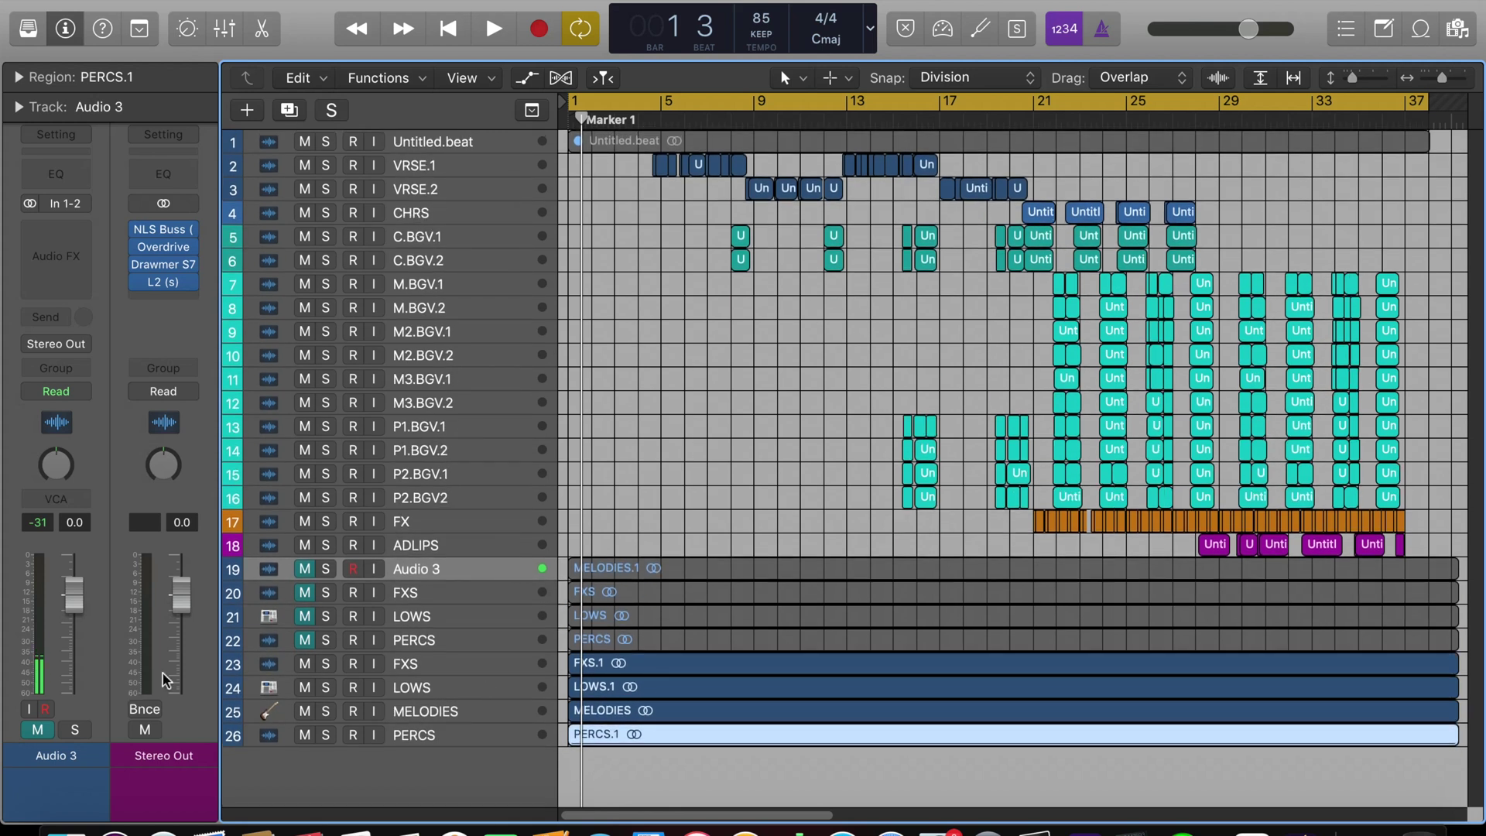
drag(313, 663, 306, 735)
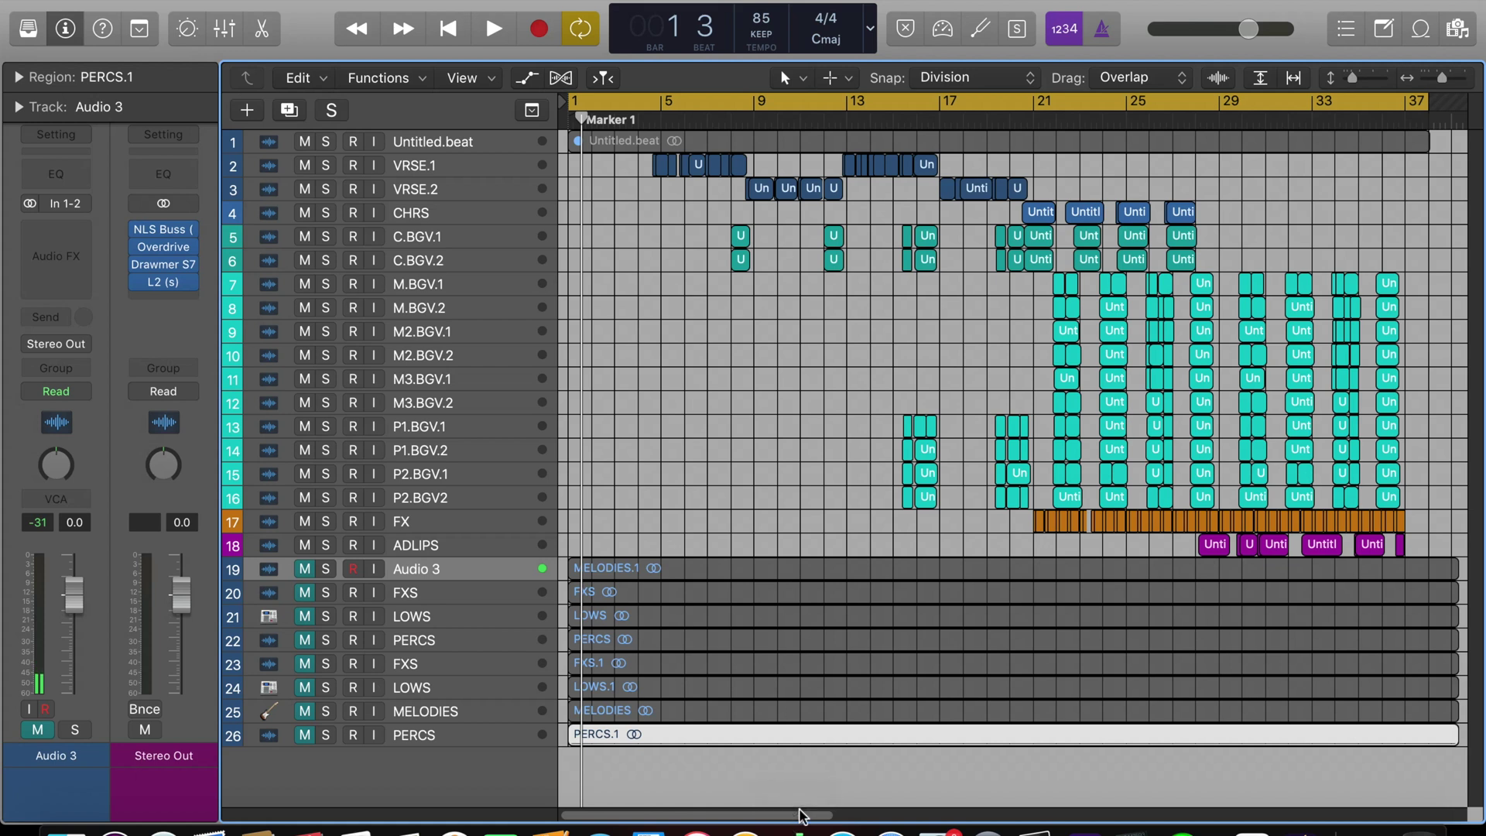
Open the Desktop's UNKNWN-STEMS folder in the project's file browser and add MELODIES.wav at bar 1 below the last track
click(453, 778)
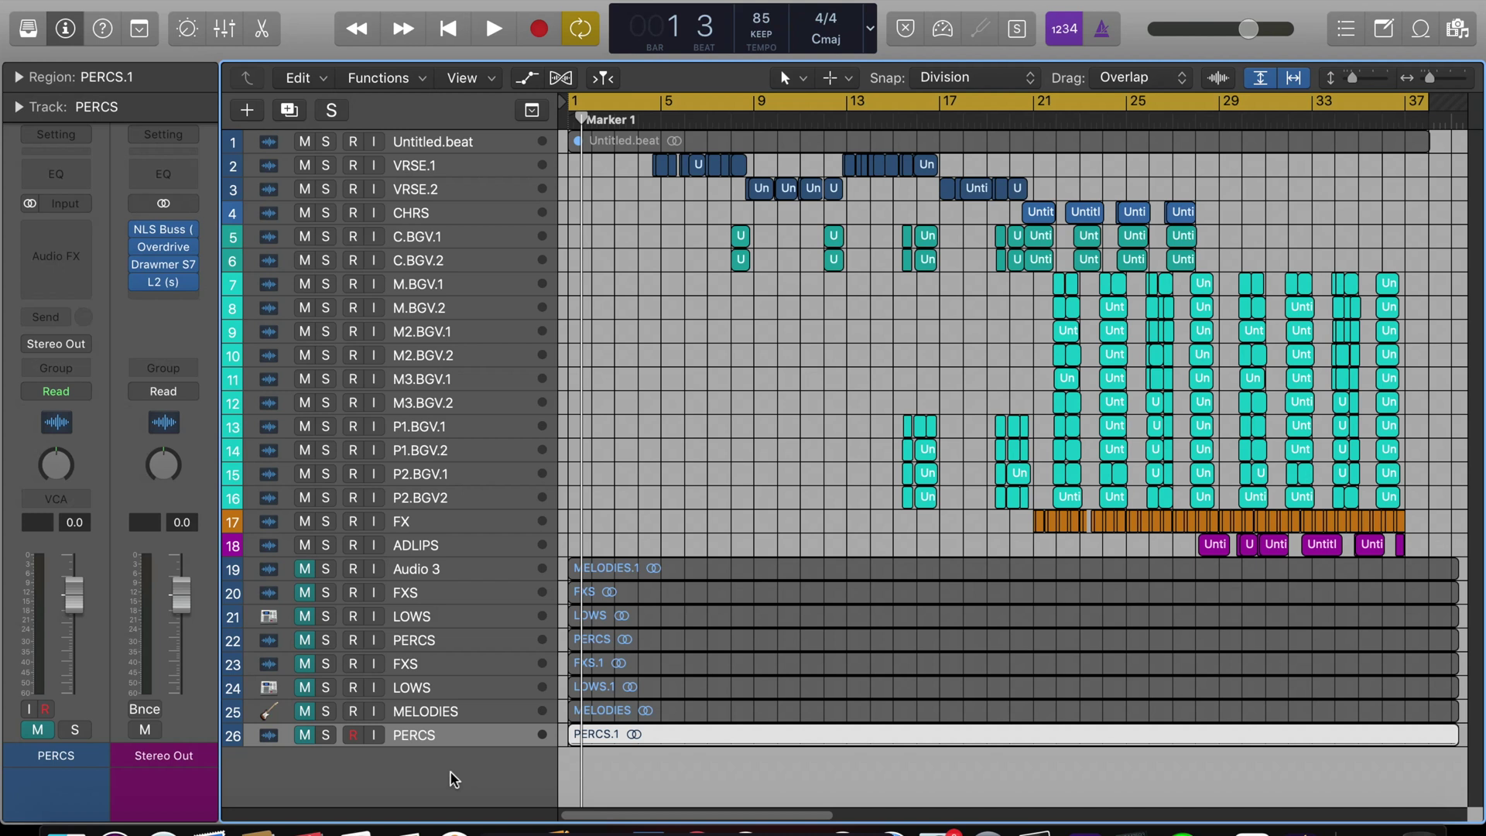
click(1456, 31)
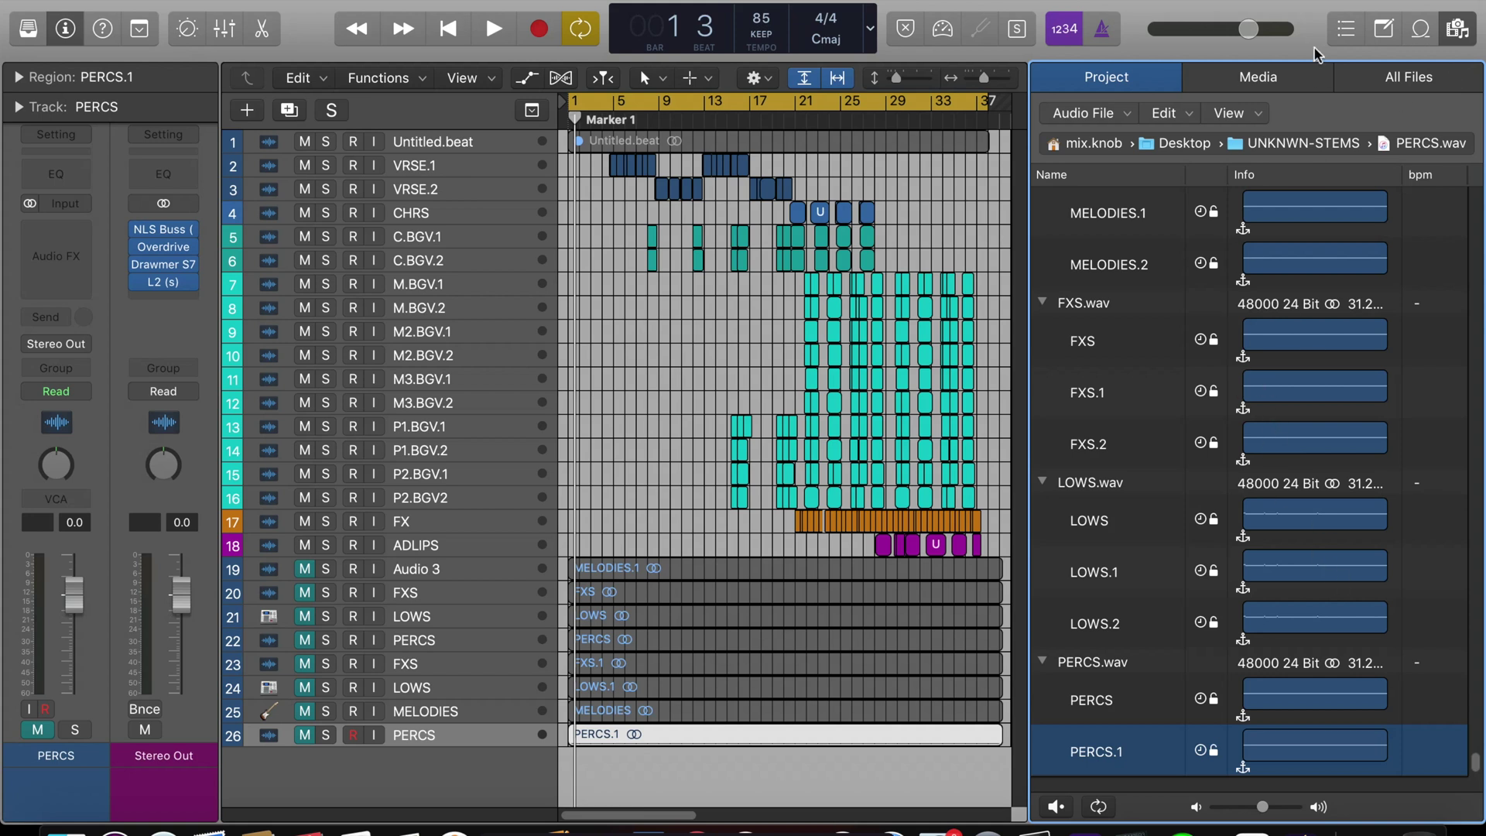
click(1413, 81)
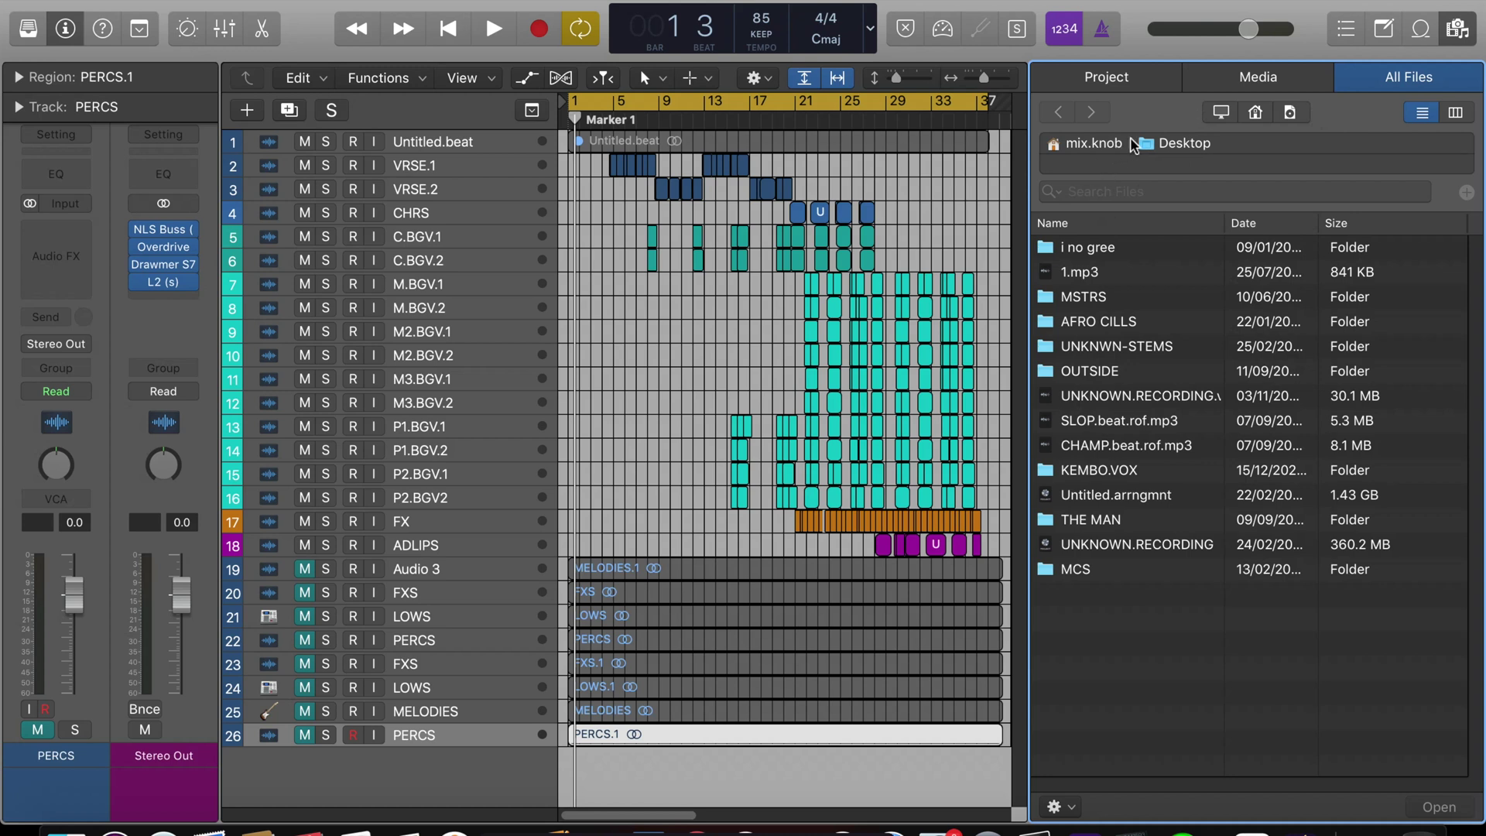
key(Down)
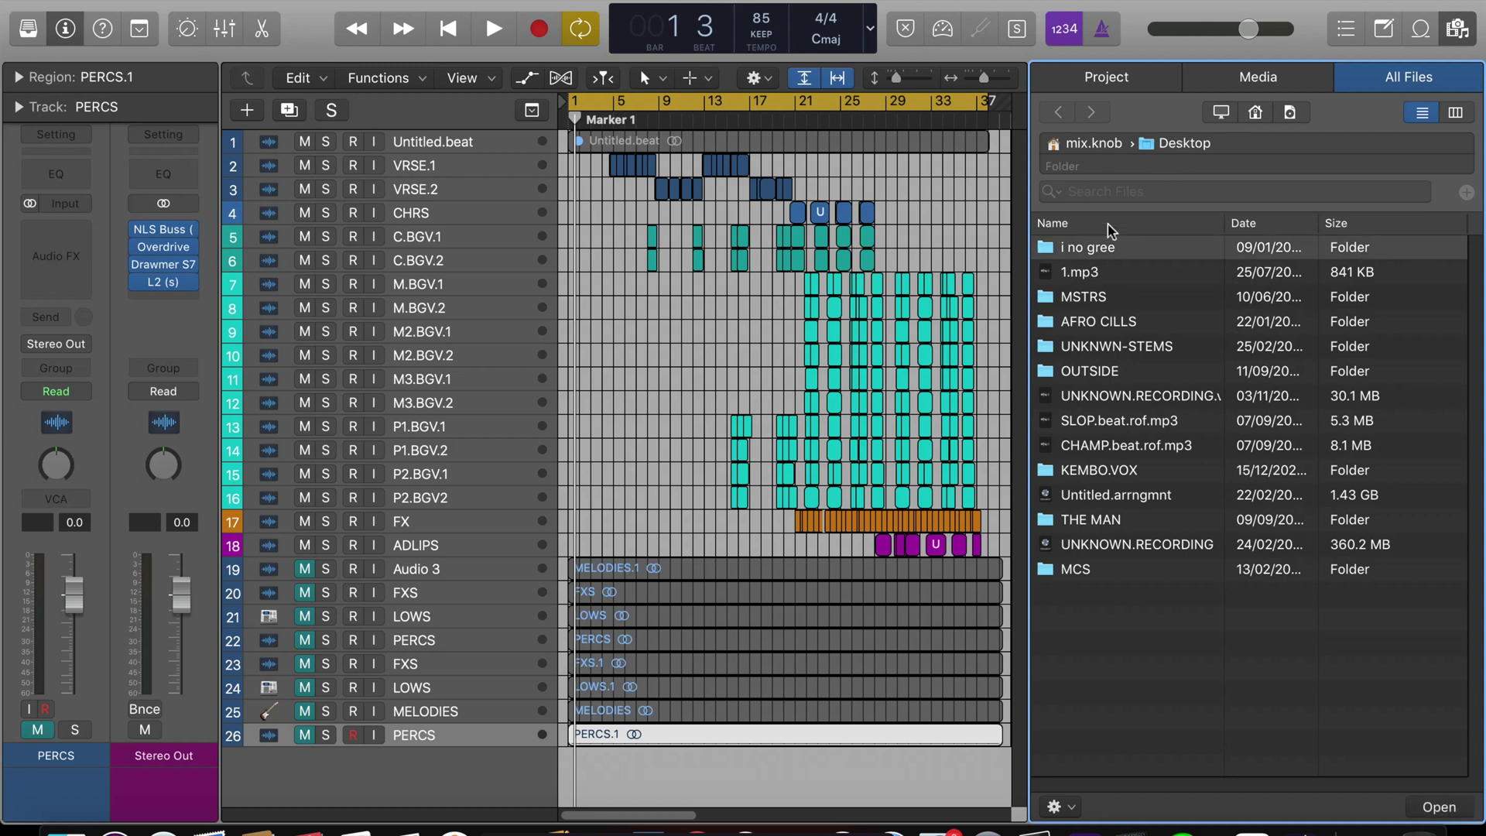
double_click(1105, 350)
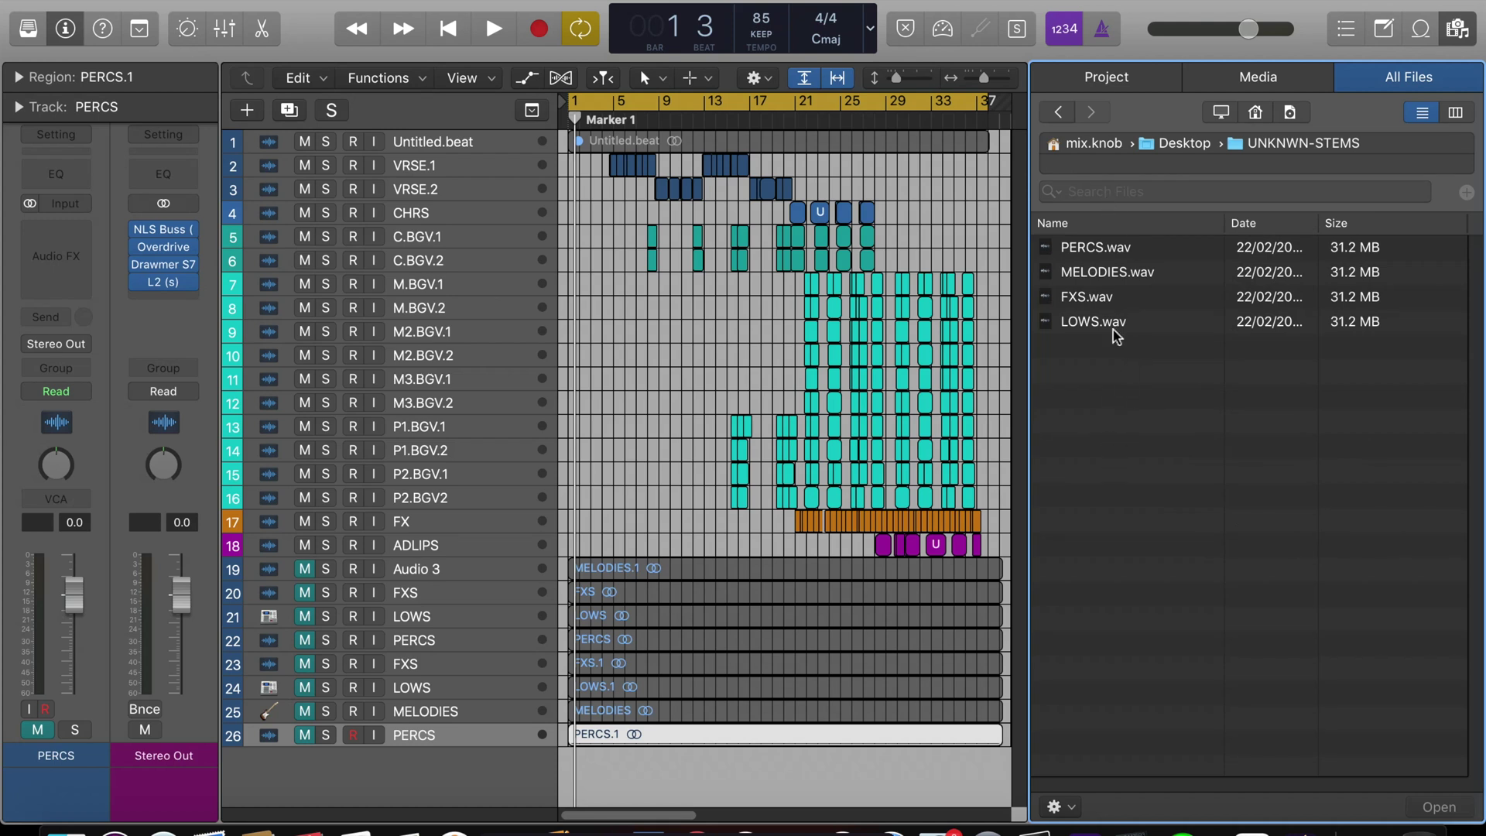
drag(1105, 276, 558, 773)
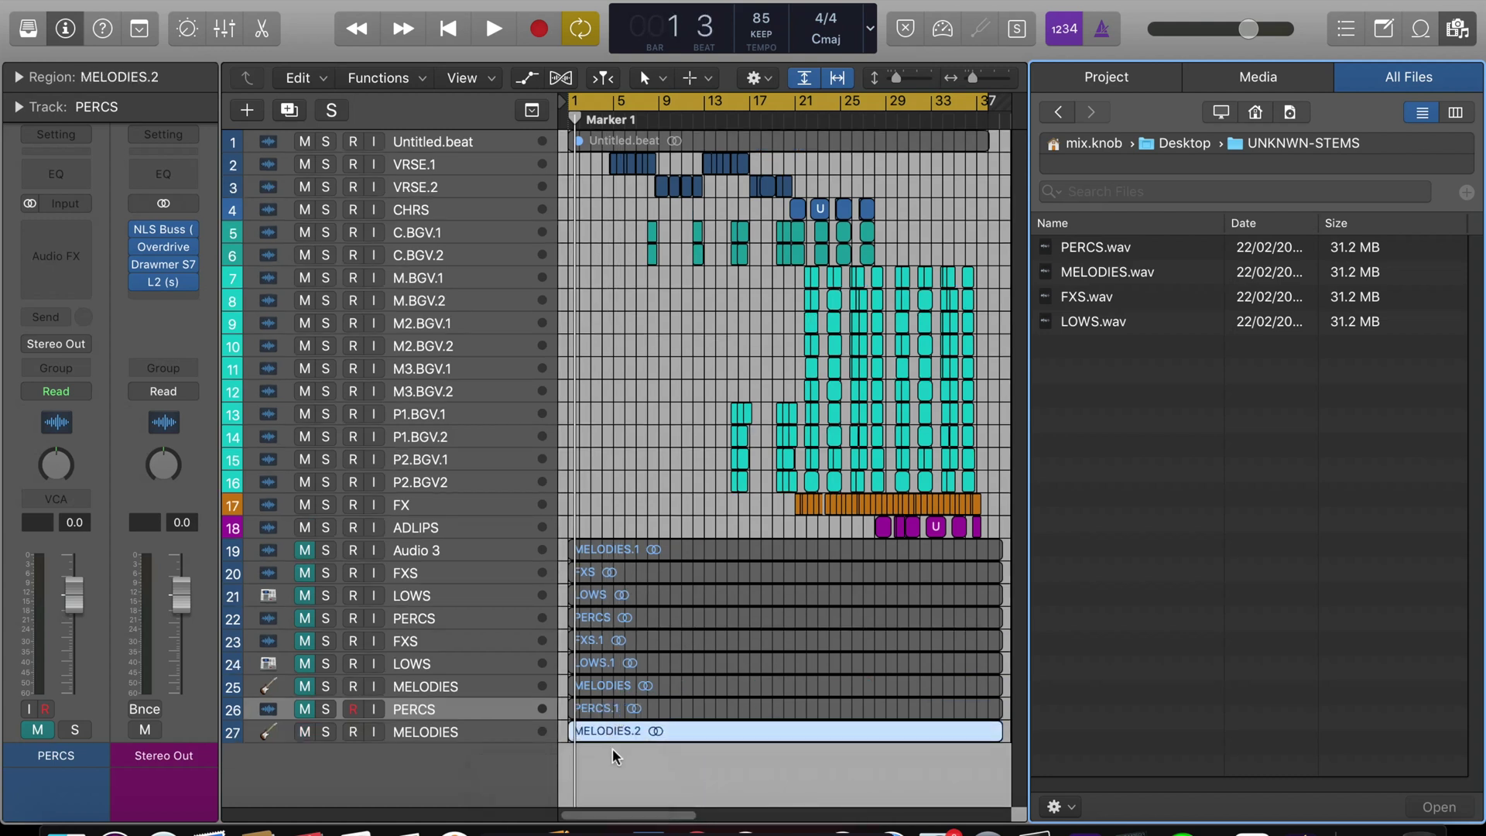
click(499, 736)
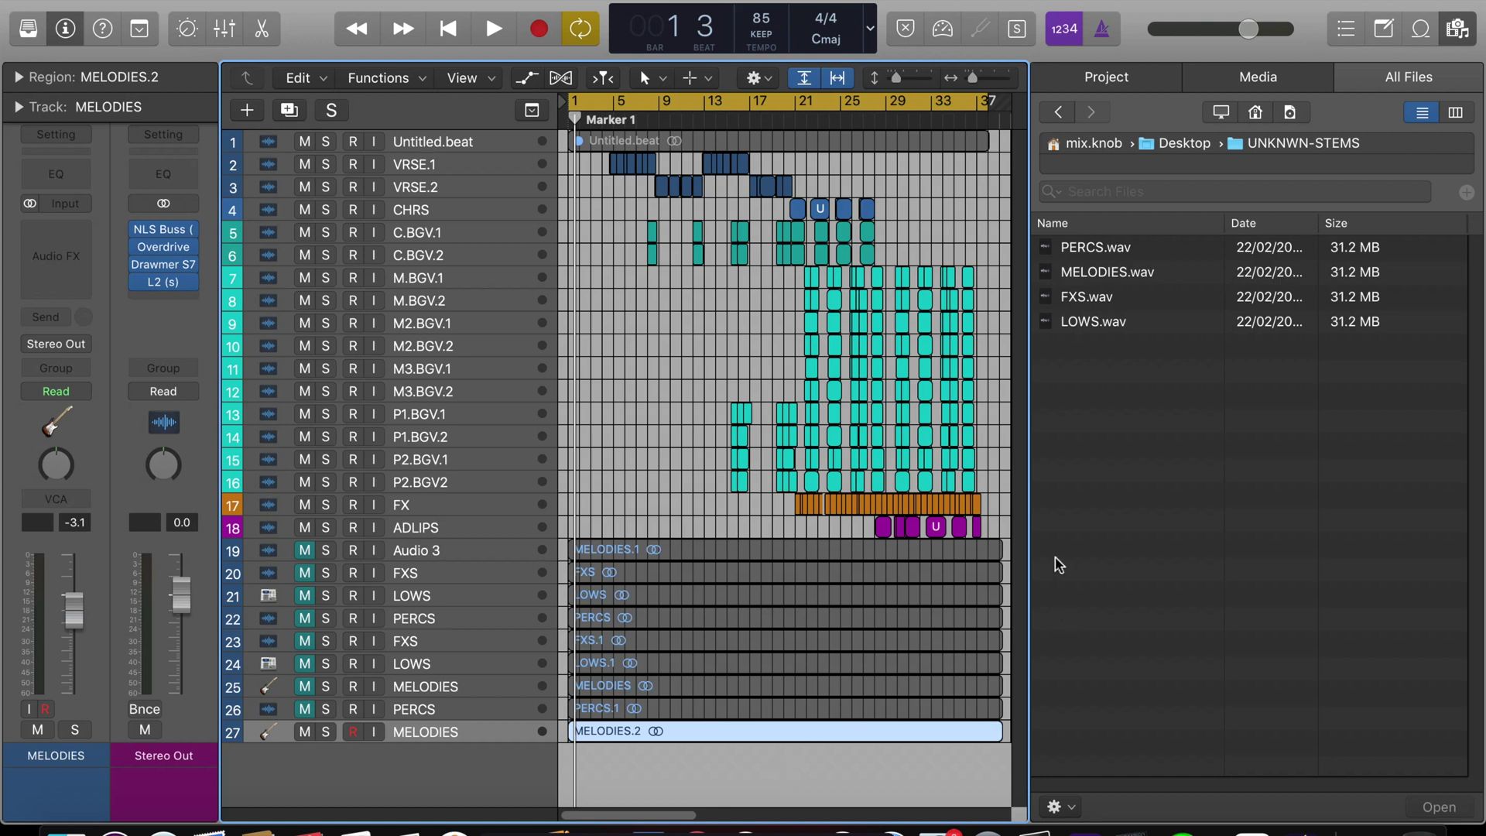
Add all four stems, PERCS, MELODIES, FXS and LOWS, from the browser's UNKNWN-STEMS folder below the last track, creating new tracks
click(1093, 385)
drag(1130, 340, 1169, 244)
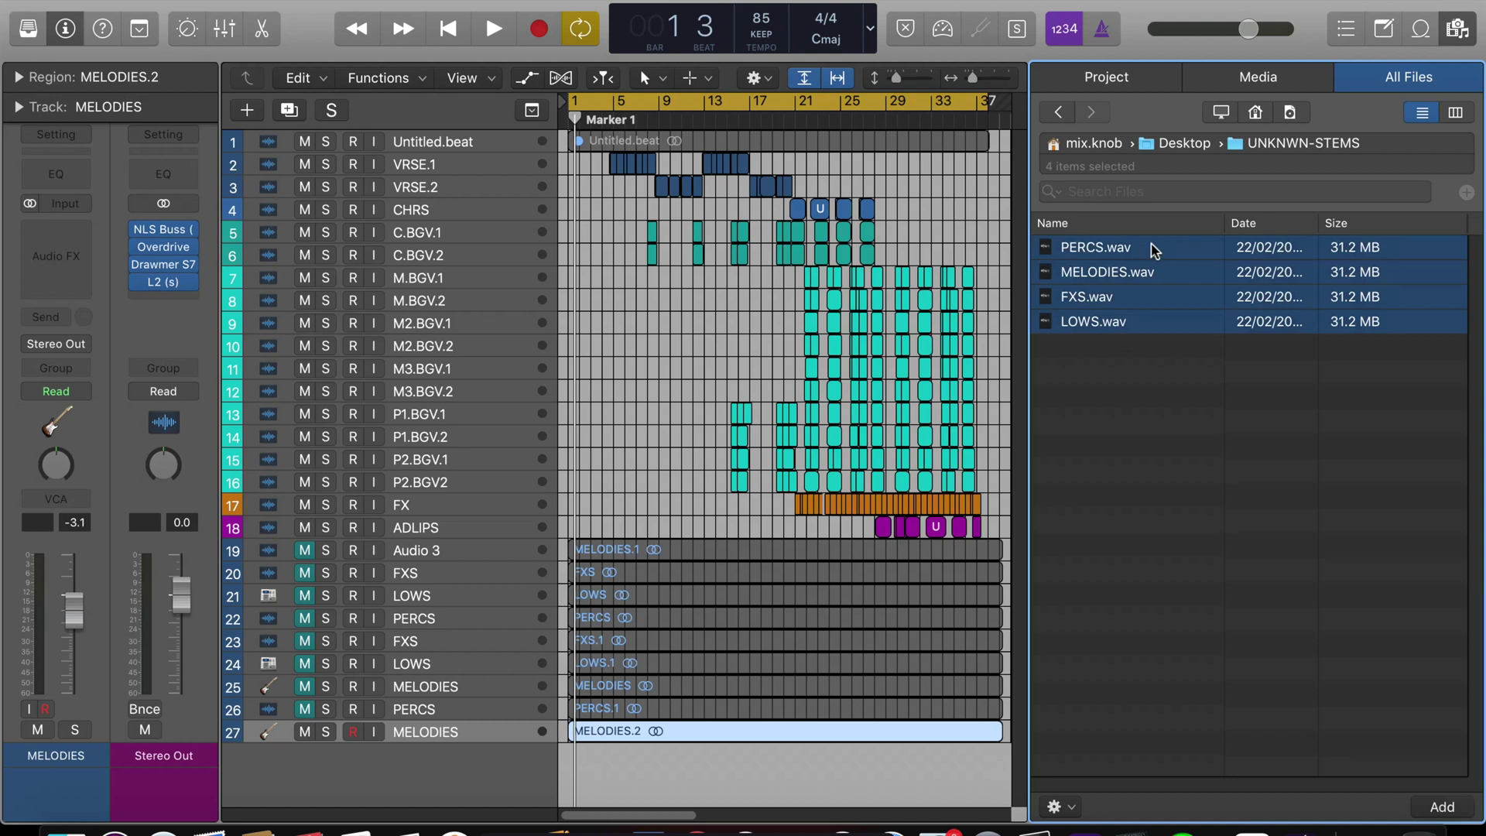
drag(1153, 249, 569, 772)
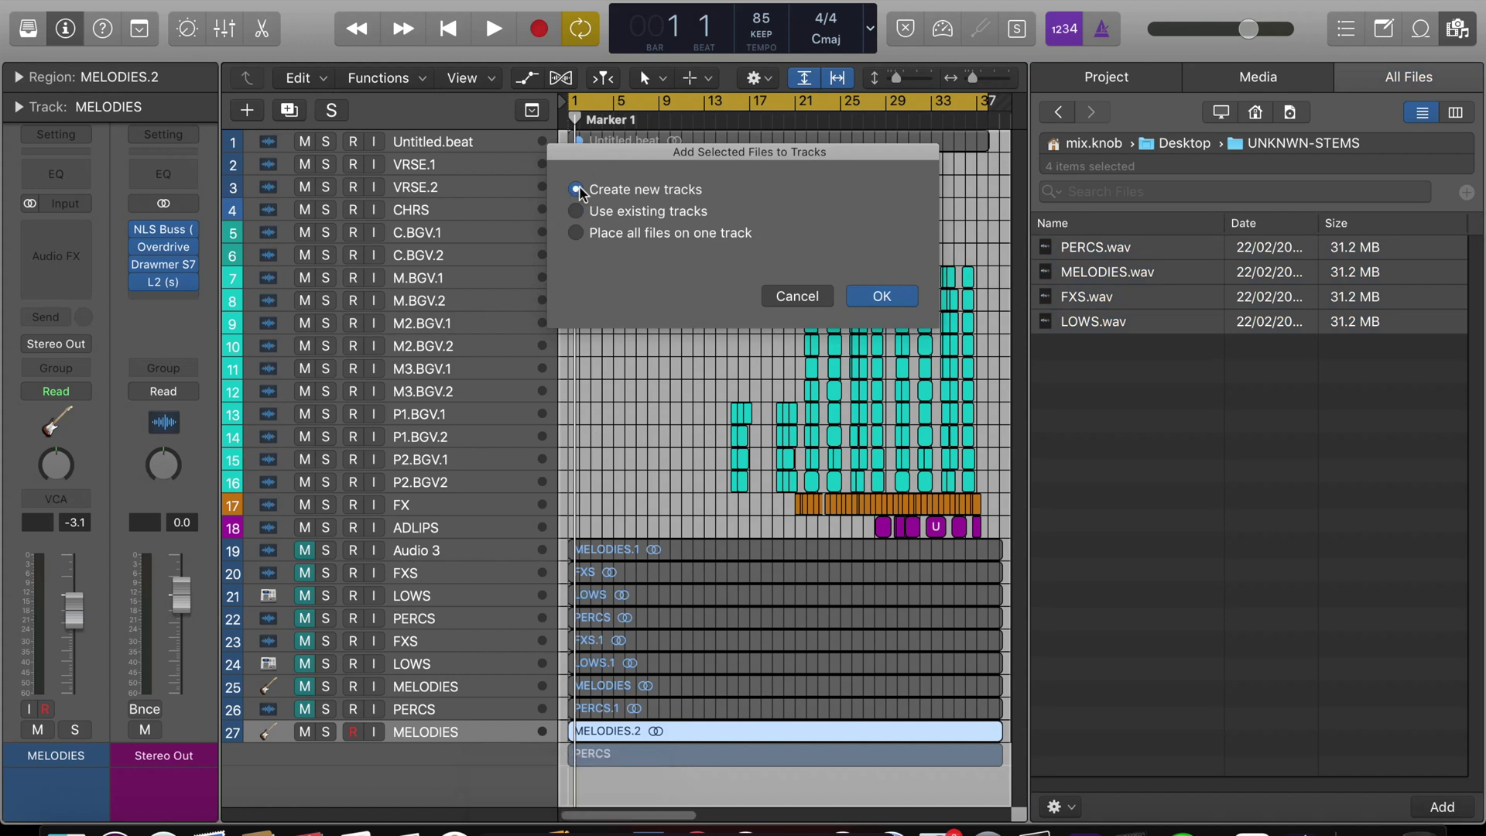
click(883, 298)
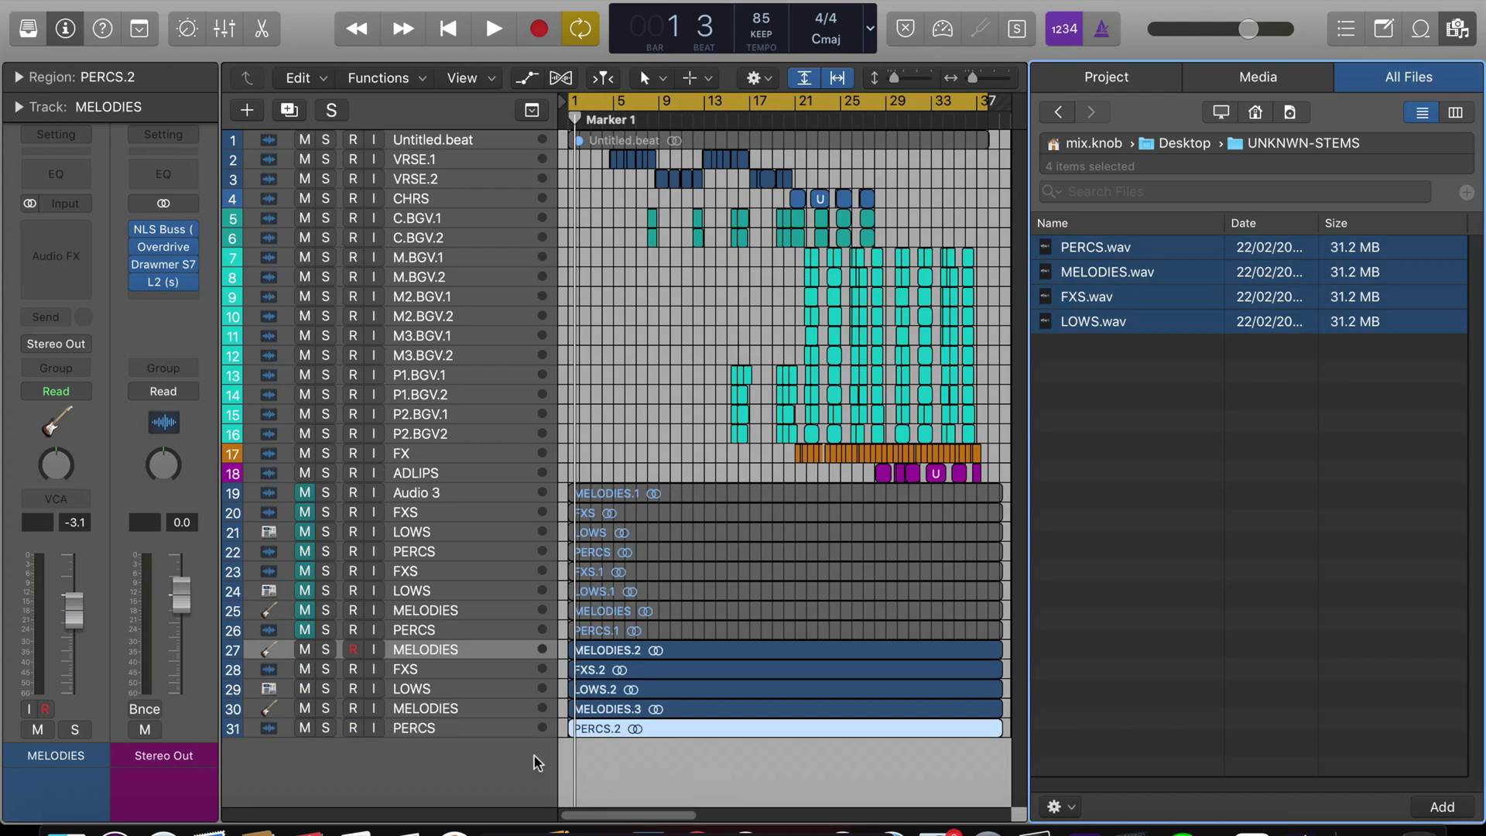
Mute the newly added tracks 27 to 31 and close the file browser
click(304, 648)
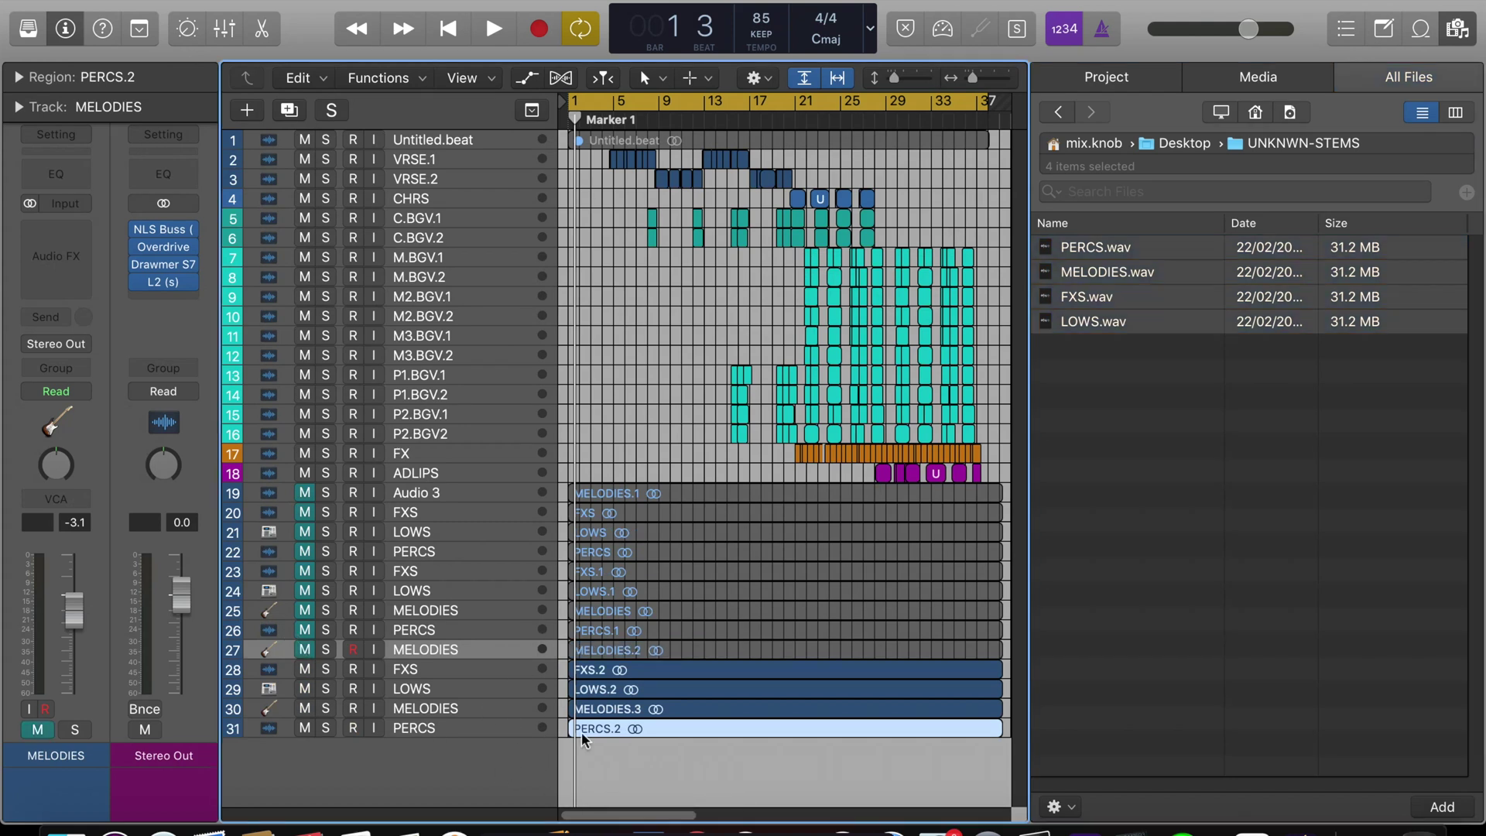
click(1456, 29)
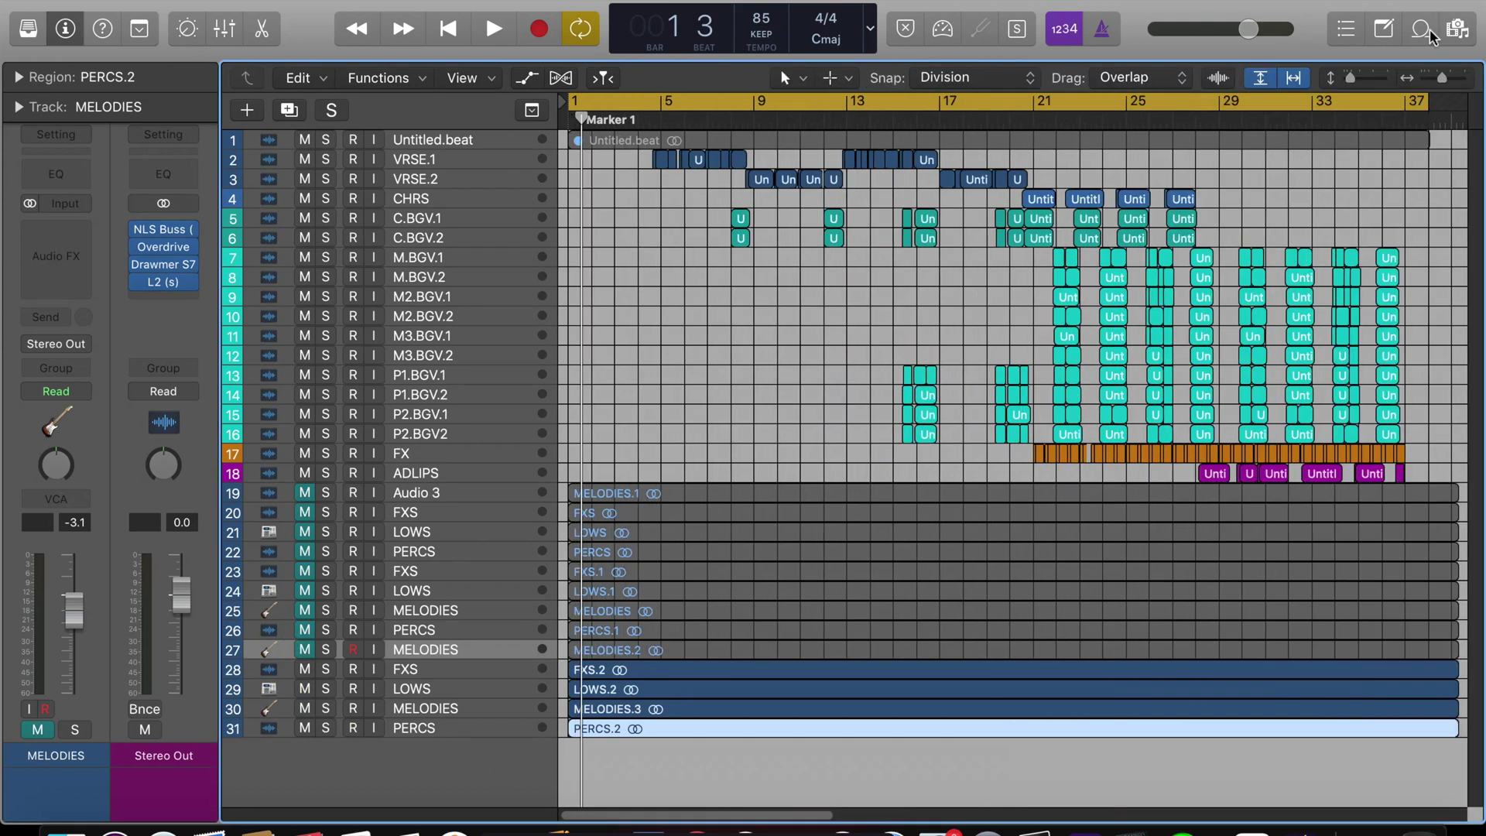
key(ctrl+m)
click(600, 722)
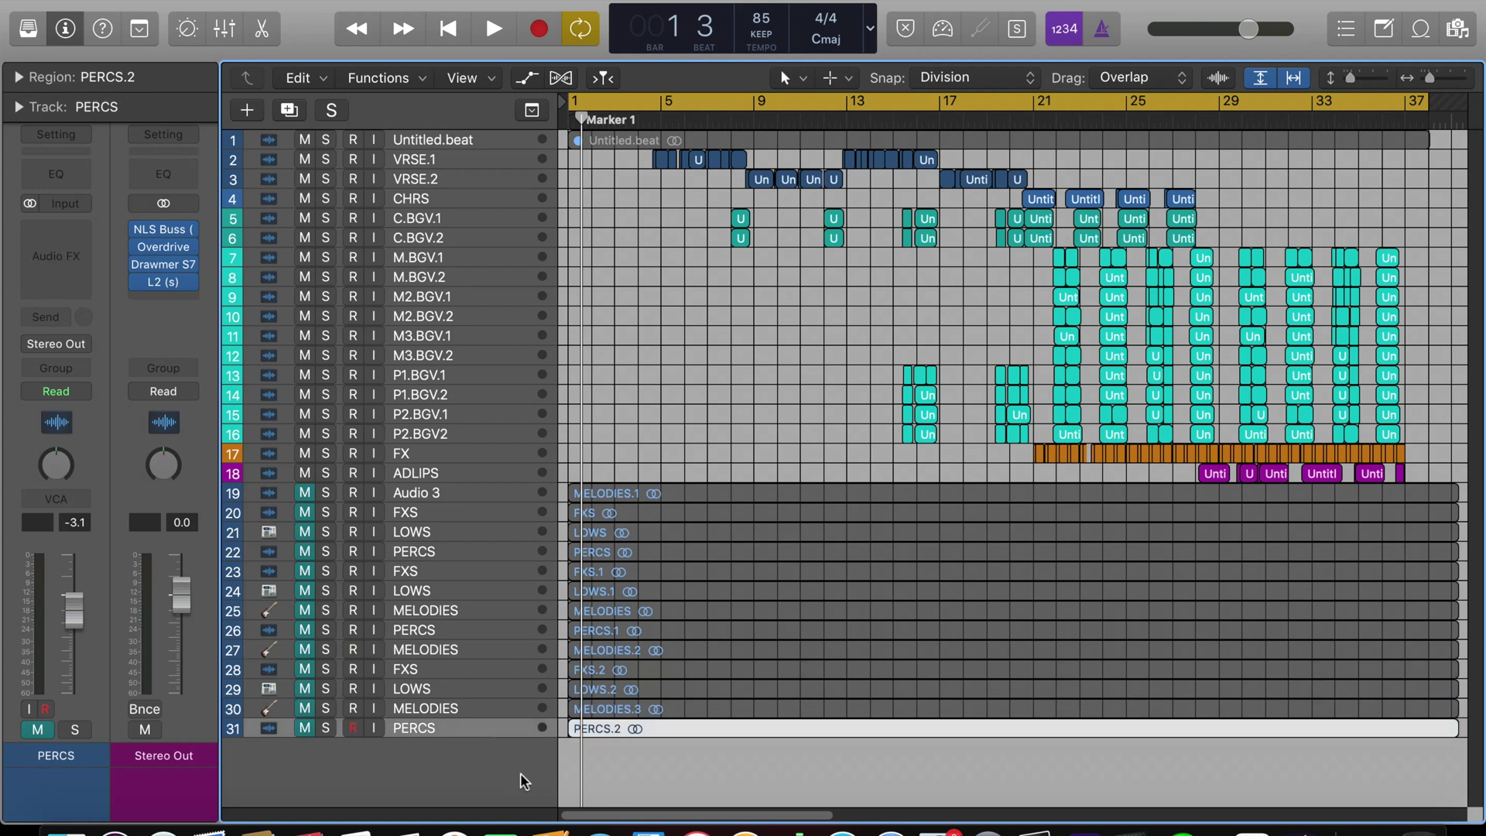